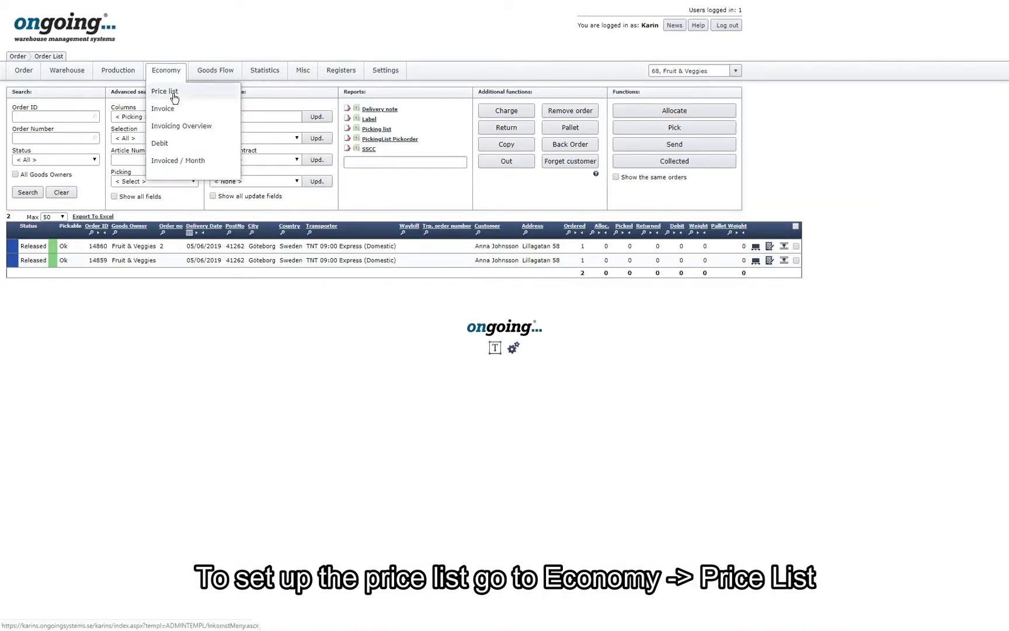
- On the Price list, enter item Inbound Delivery: Pieces, unit price 100, Handling, priced from statistics
click(169, 93)
click(165, 107)
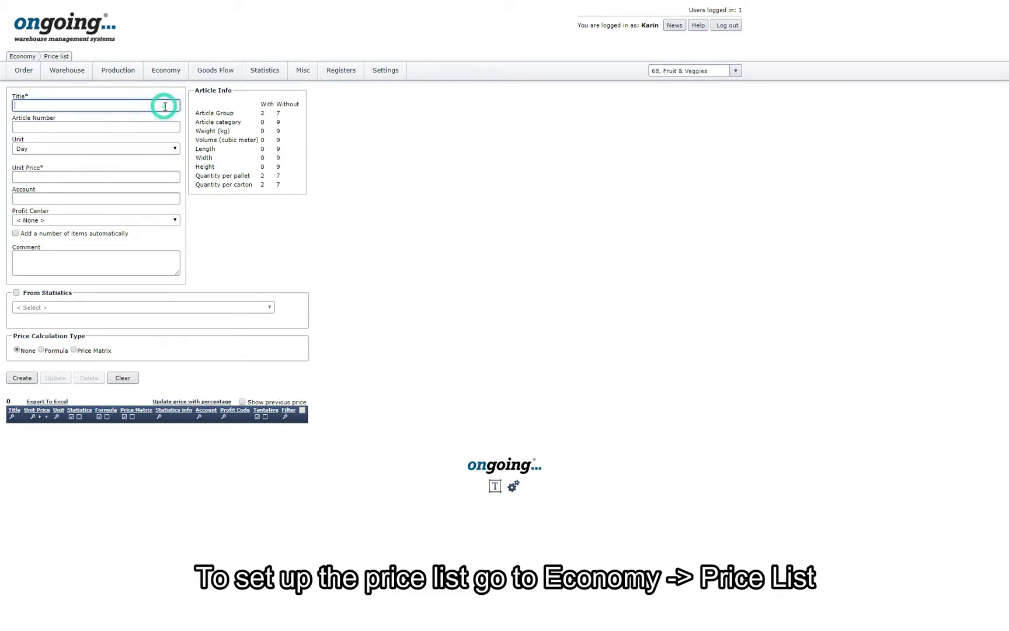
text(Inbound )
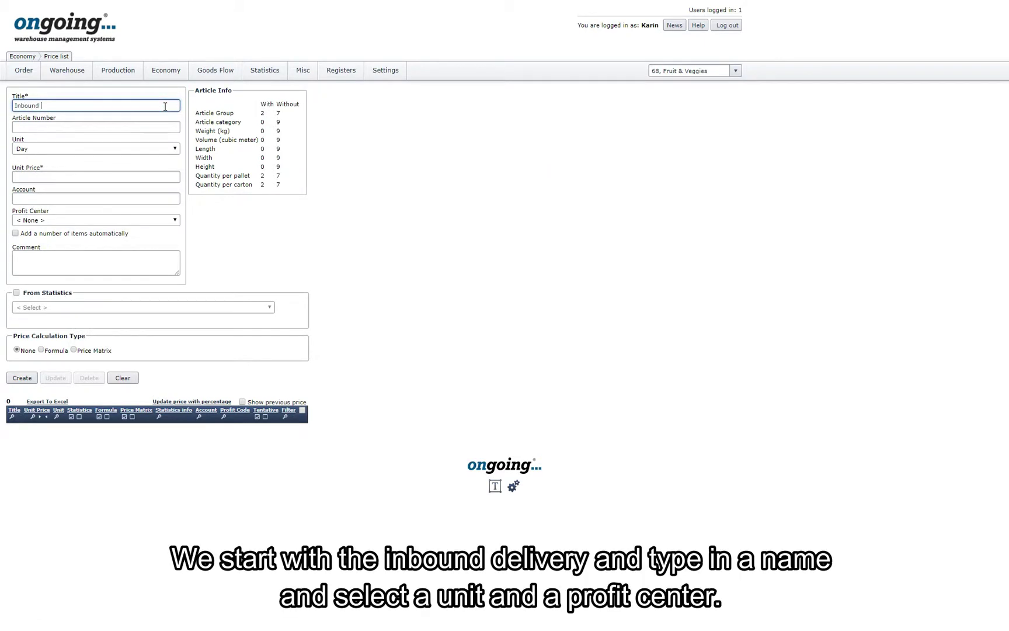
text(Delivery,)
click(163, 148)
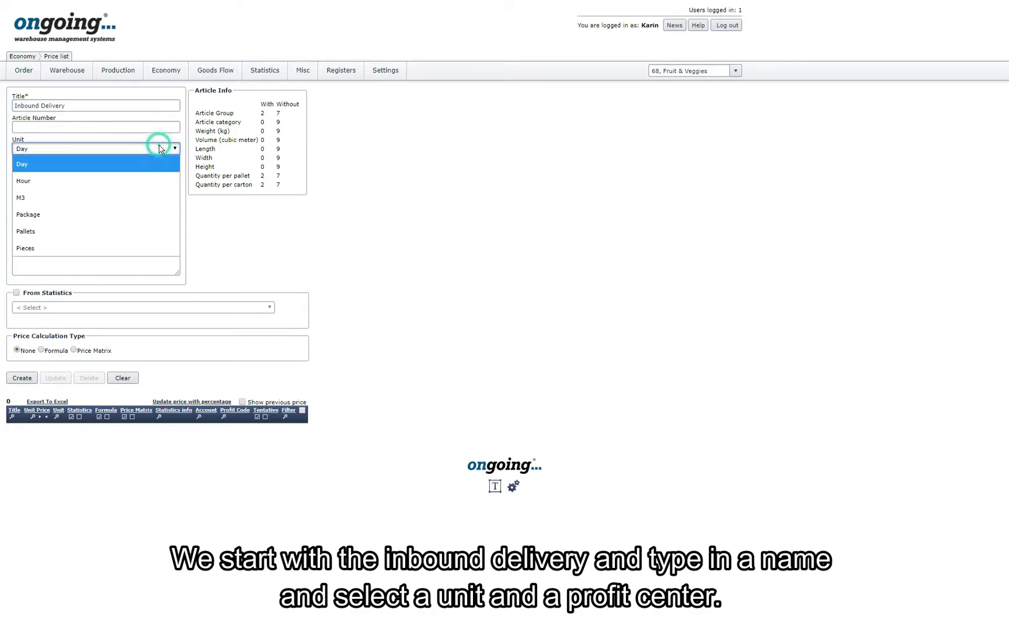
click(48, 248)
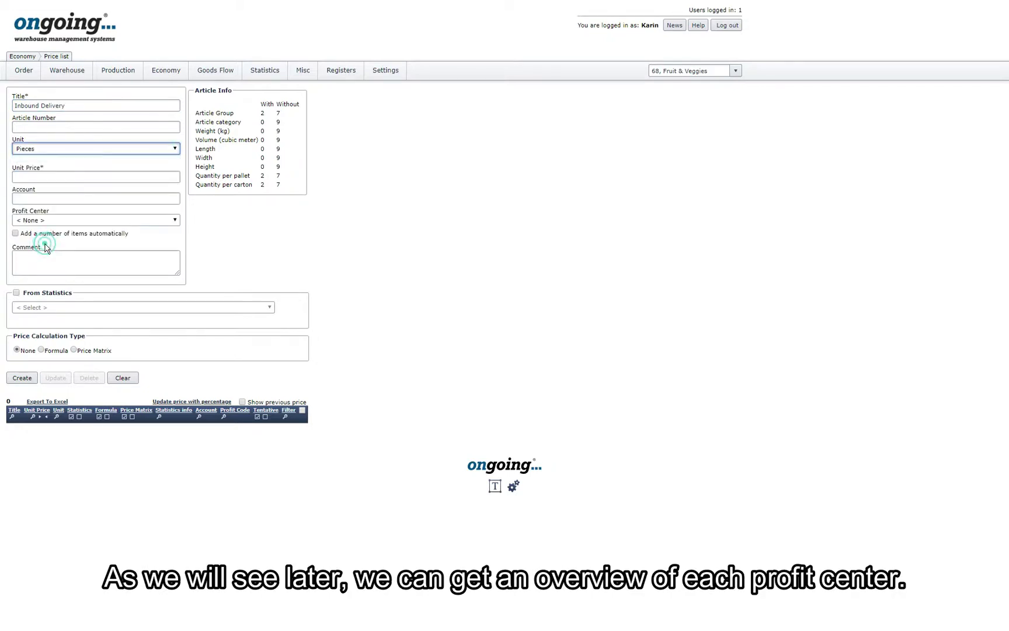
click(39, 178)
text(100)
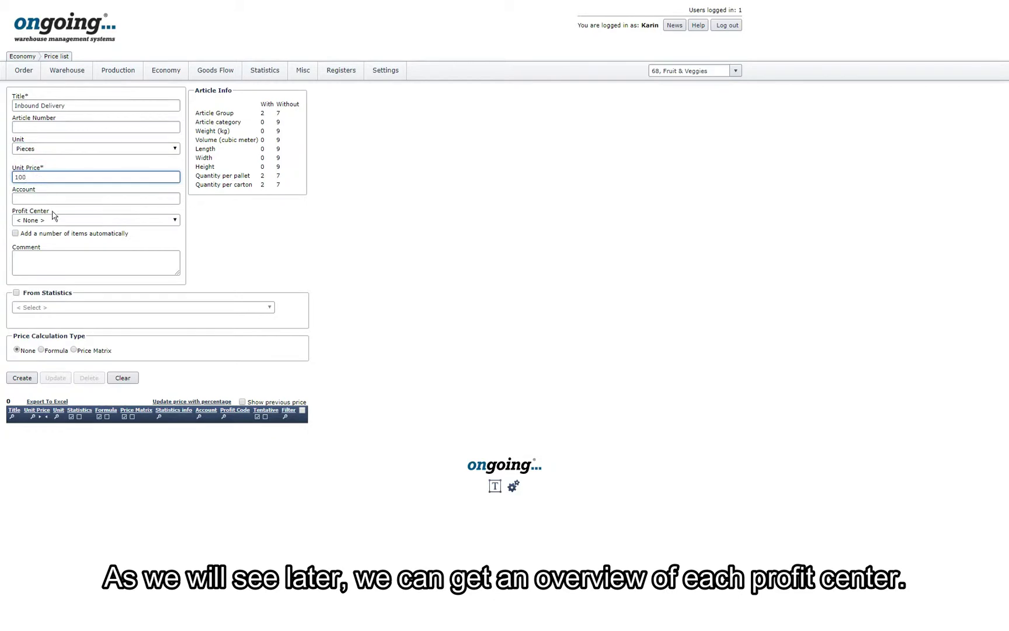
click(52, 219)
click(45, 255)
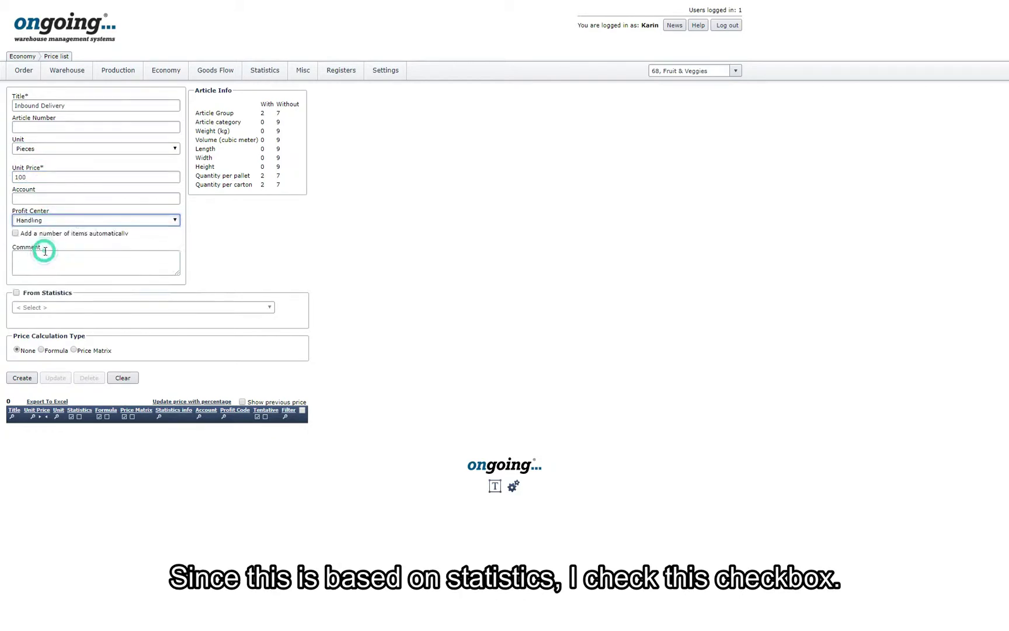
click(16, 292)
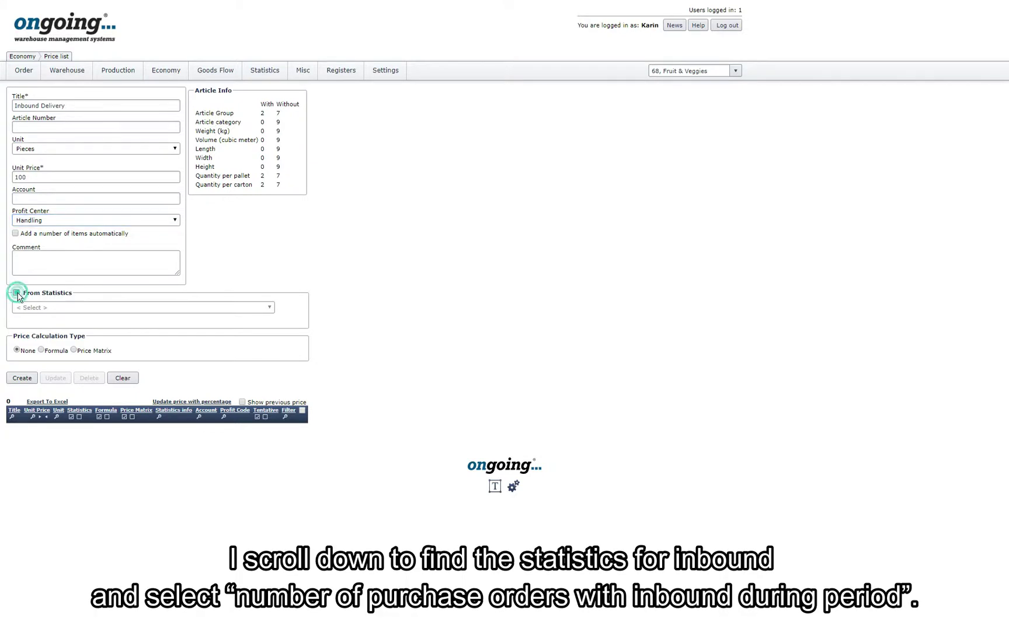
click(270, 307)
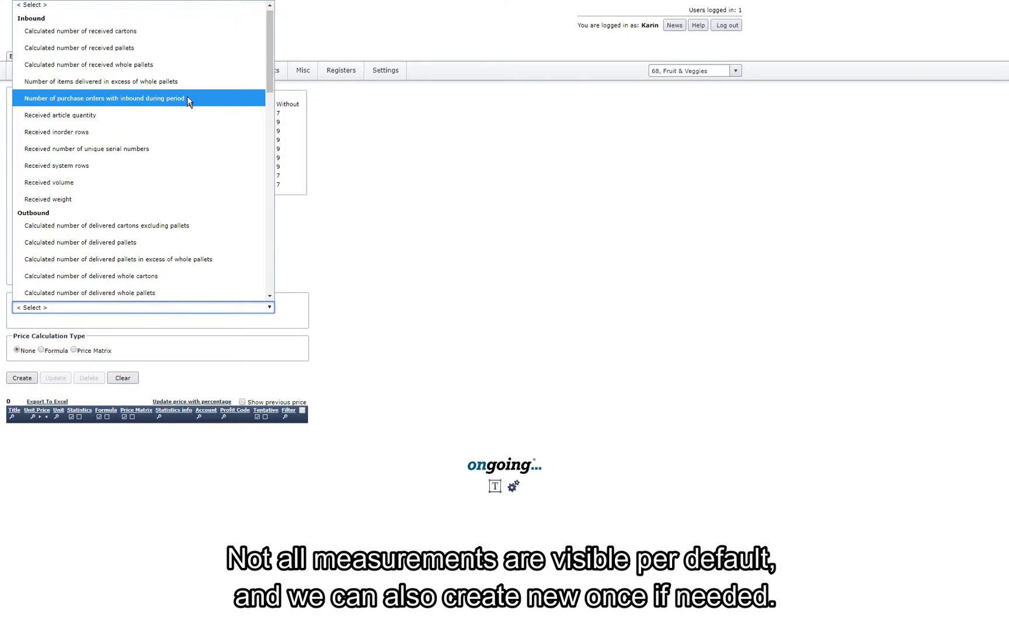
- Charge Inbound Delivery by purchase orders with inbound during period, test it (200), and save
click(187, 99)
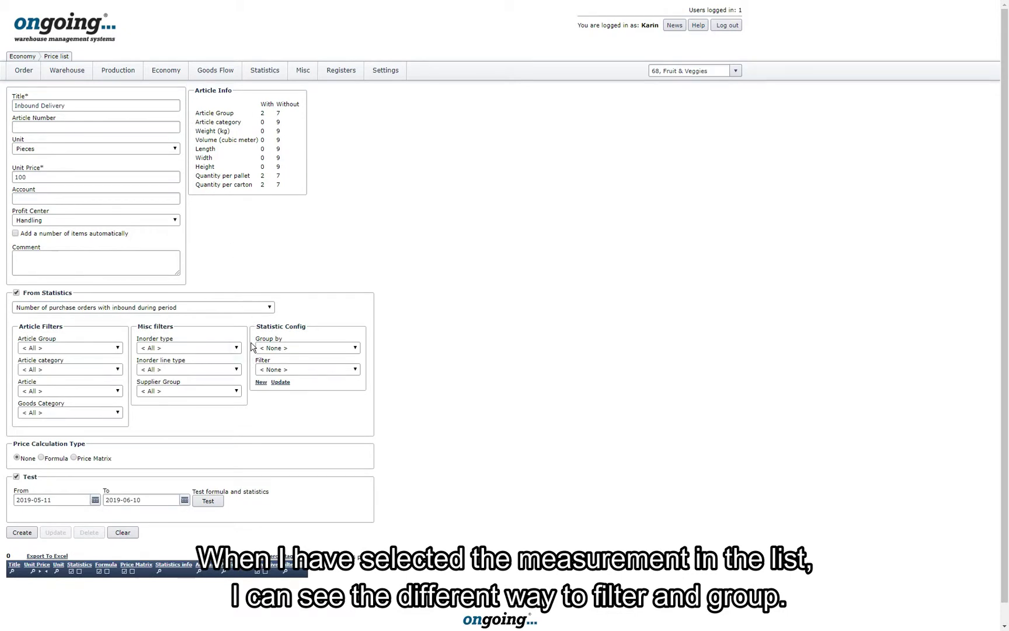
click(237, 349)
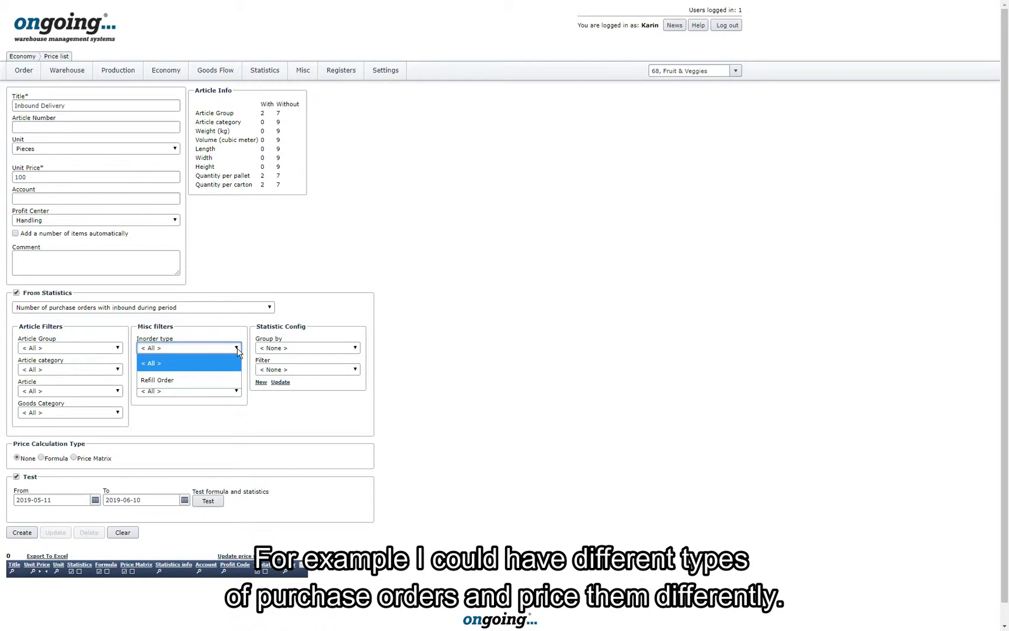
click(237, 349)
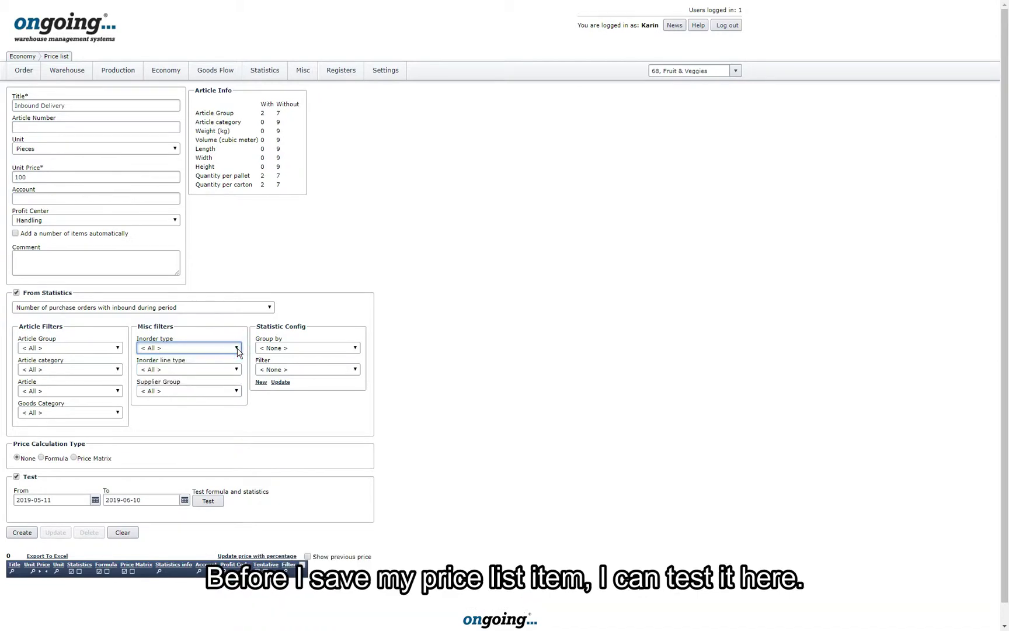
click(209, 504)
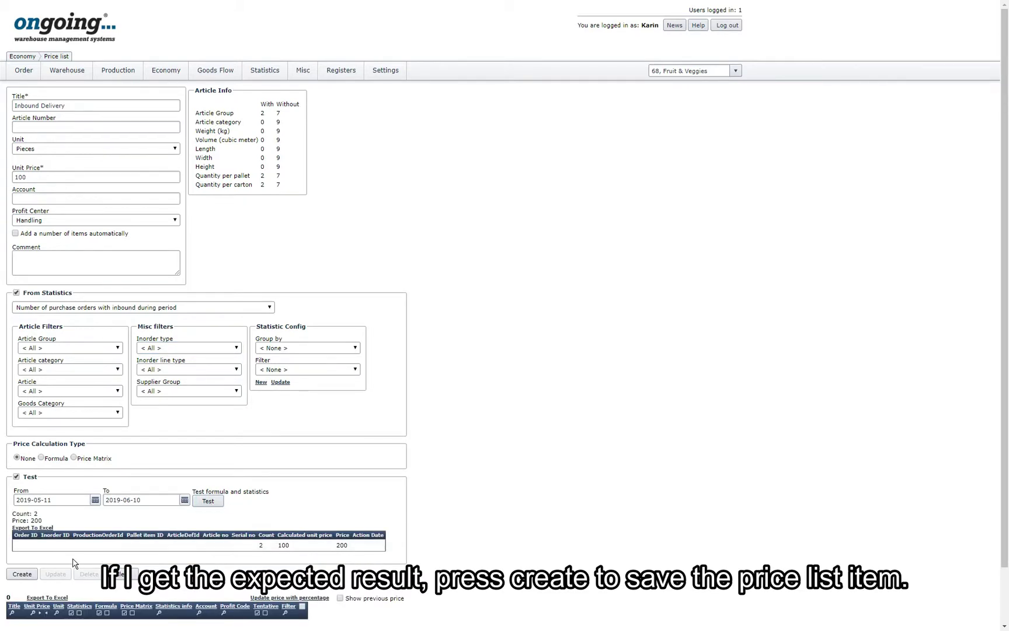
click(29, 575)
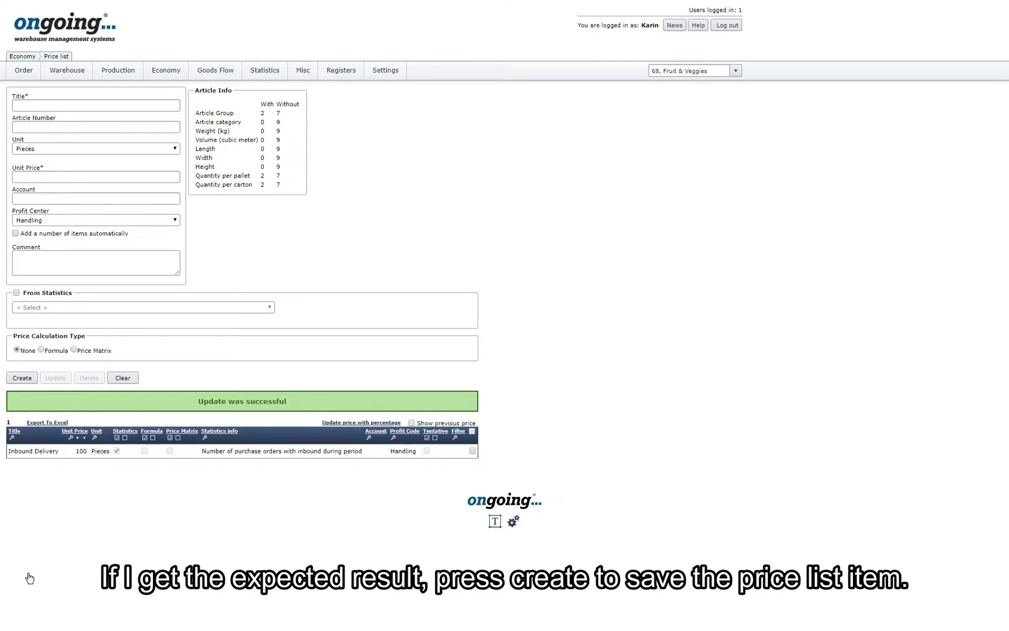
- Enter item Rent - Picking Locations at 1 per Day under the Storage fee profit center
click(93, 106)
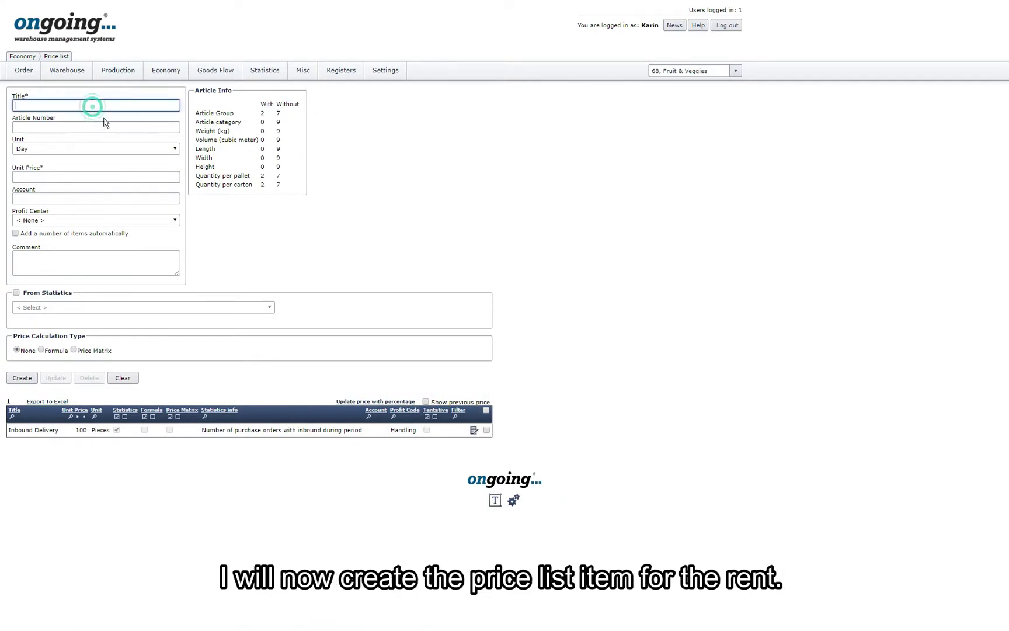
text(Rent - Picking)
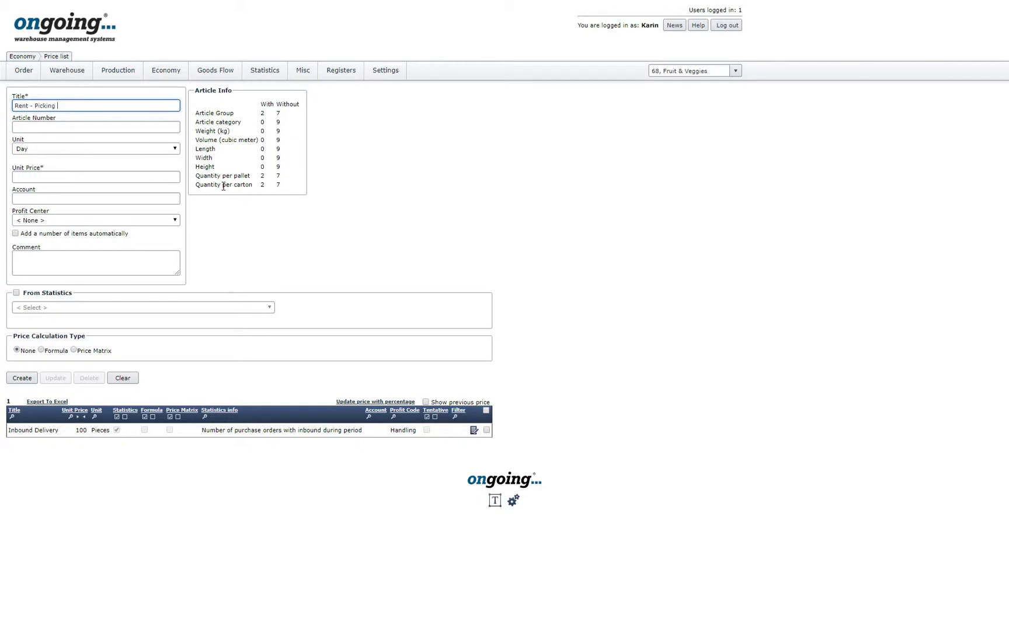
text( Locations)
click(82, 149)
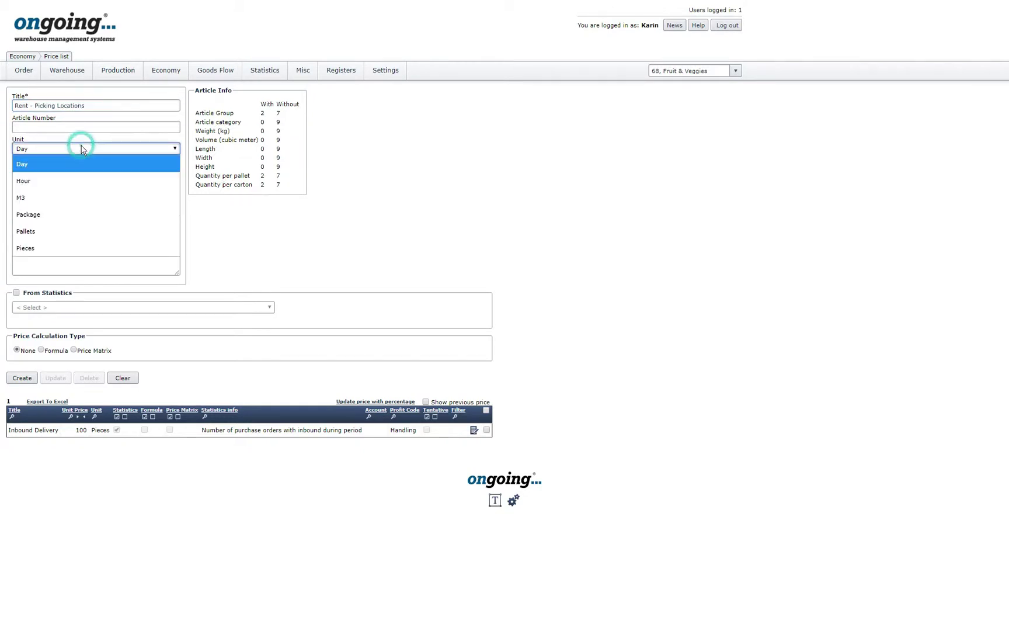
click(82, 149)
click(81, 174)
text(1)
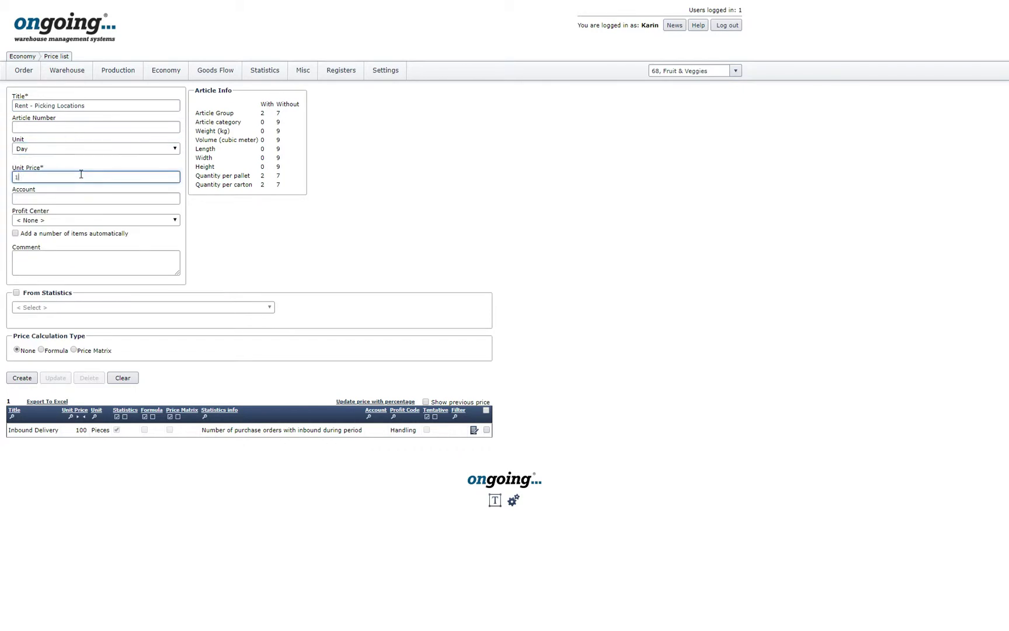
click(76, 220)
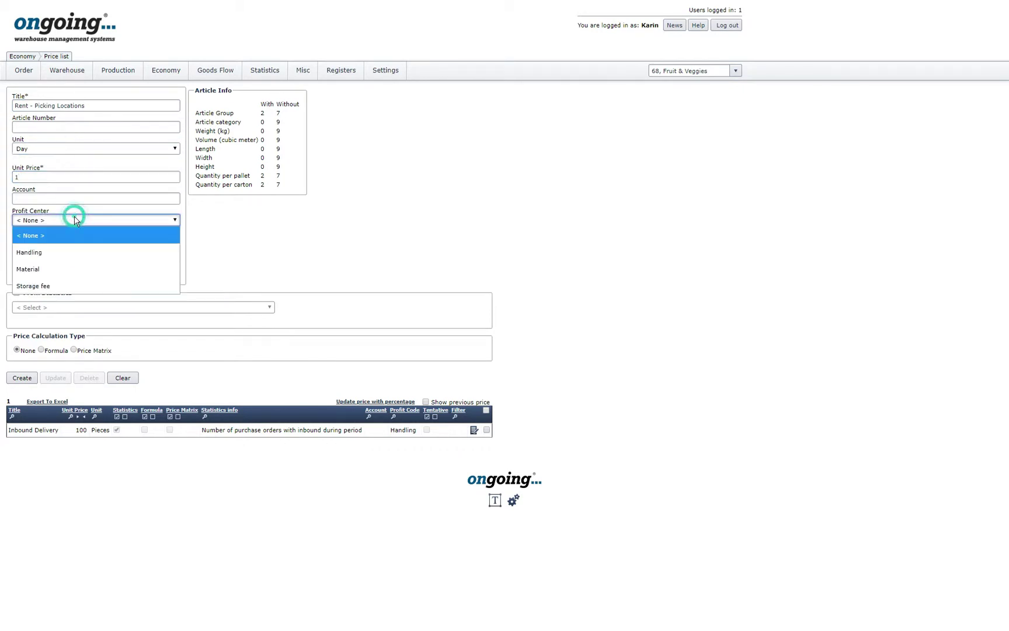
click(46, 286)
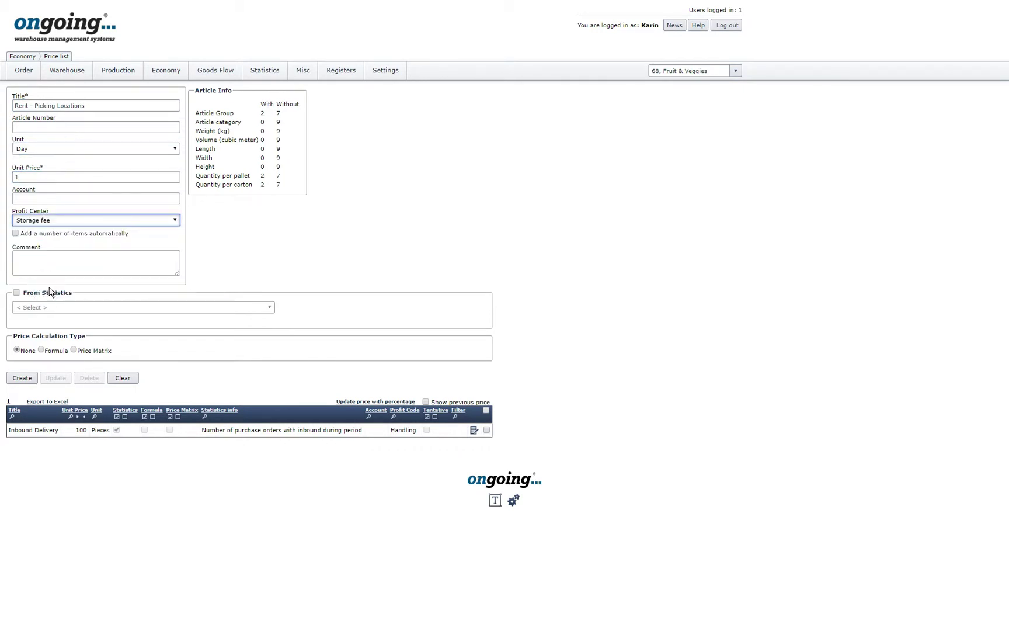
- Price it from the Used warehouse locations statistic, limited to Picking Shelf locations
click(16, 293)
click(257, 308)
mouse_move(272, 76)
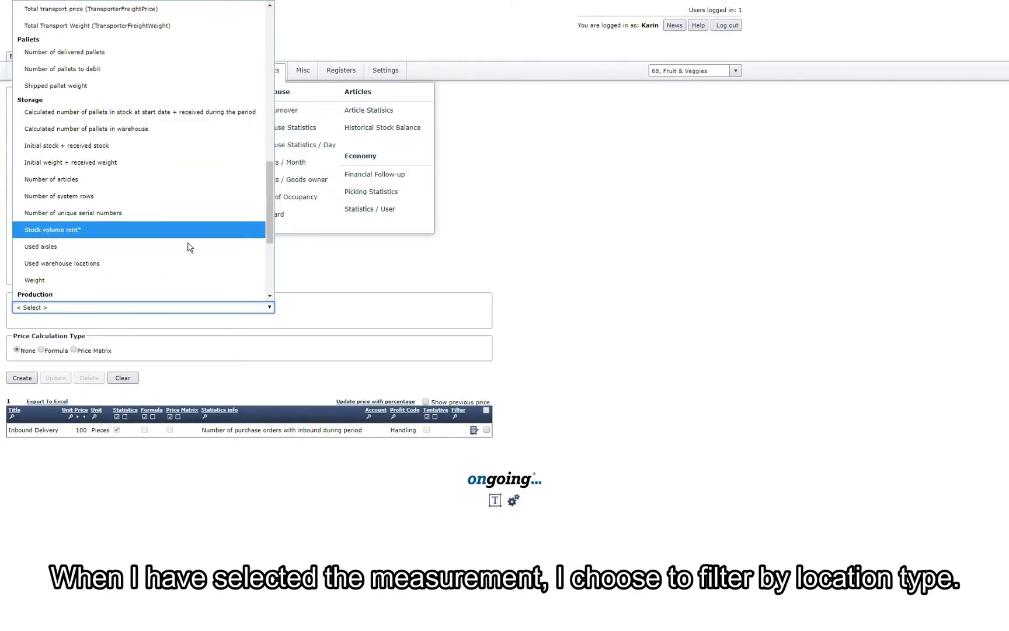
click(102, 263)
click(116, 349)
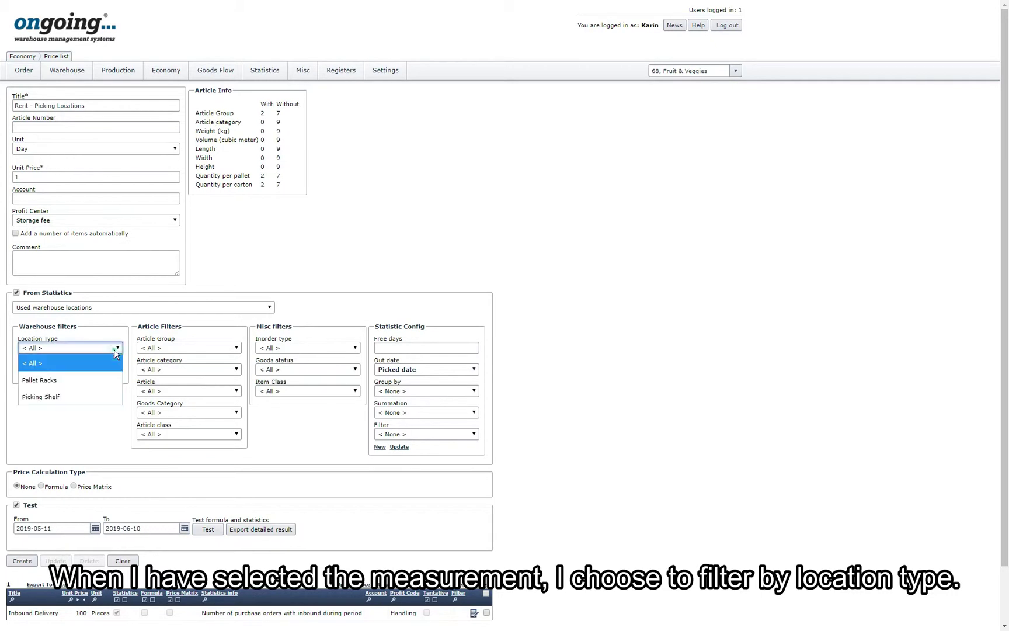
click(87, 397)
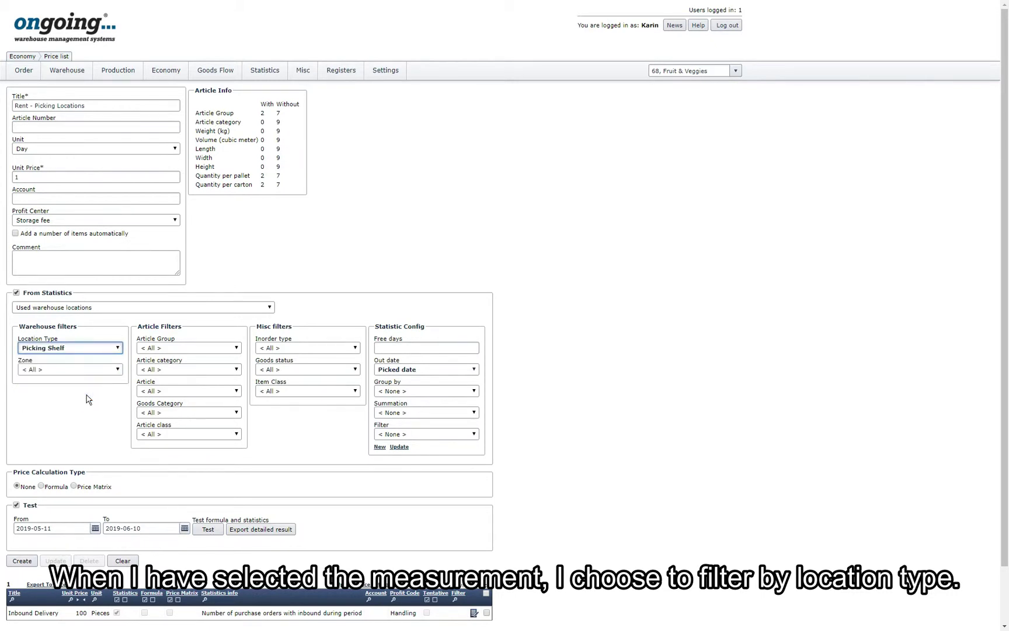
scroll(86, 400, down, 2)
- Save Rent - Picking Locations and start Rent - Pallet Racks at unit price 10
click(29, 562)
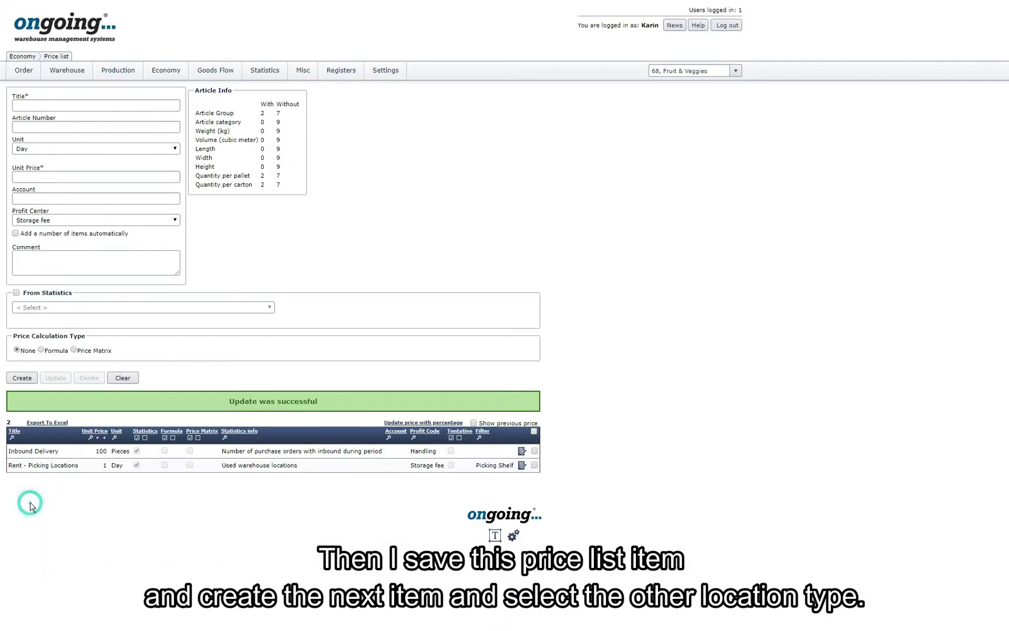
click(104, 106)
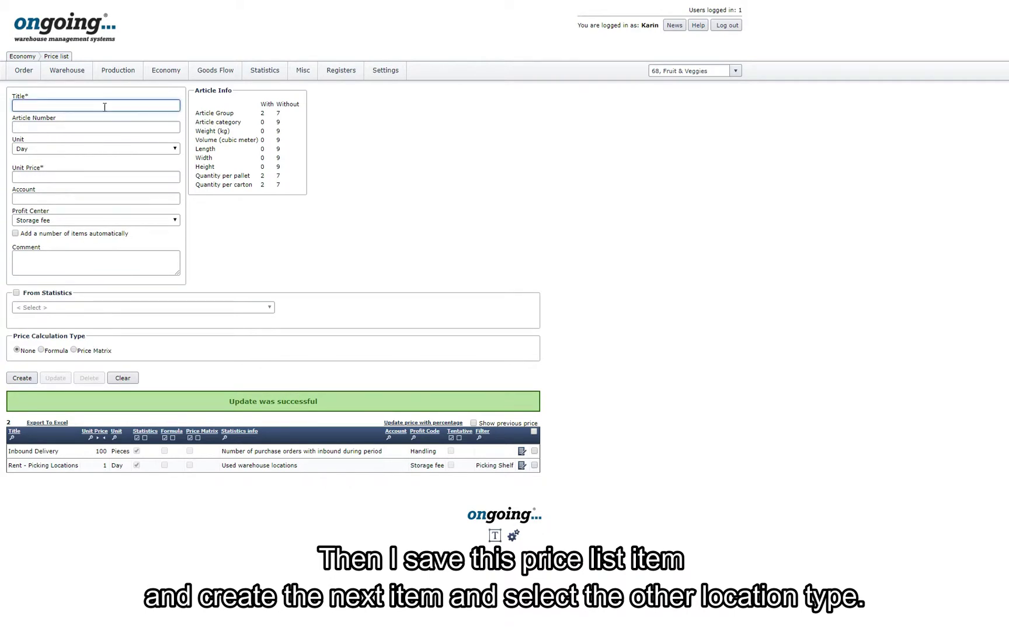
text(Rent - Pallet Racks)
click(42, 174)
text(10)
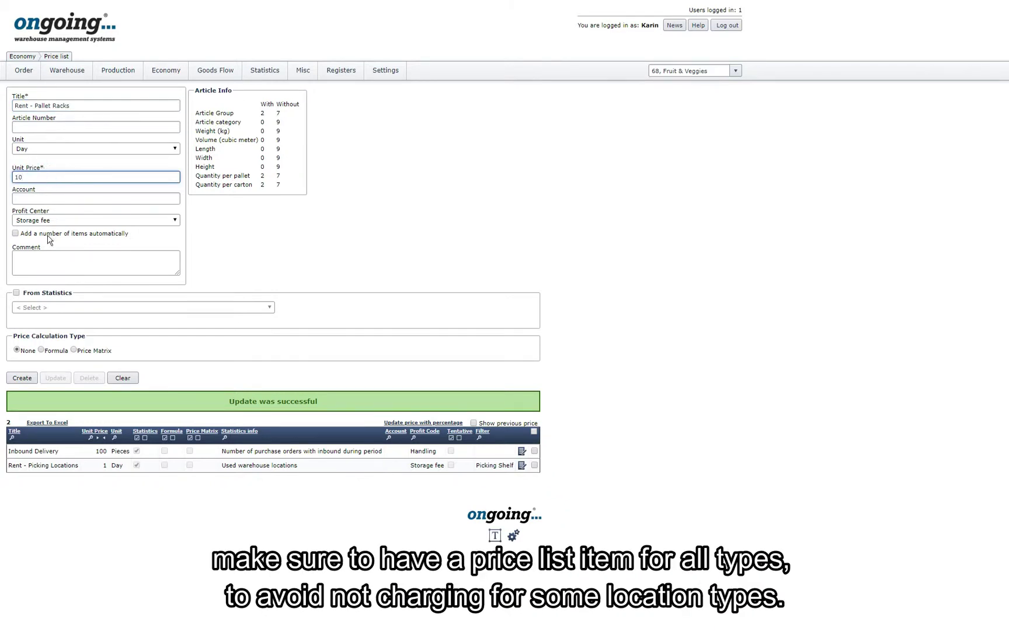
- Price Rent - Pallet Racks from used warehouse locations, filtered to Pallet Racks locations
click(17, 293)
click(251, 309)
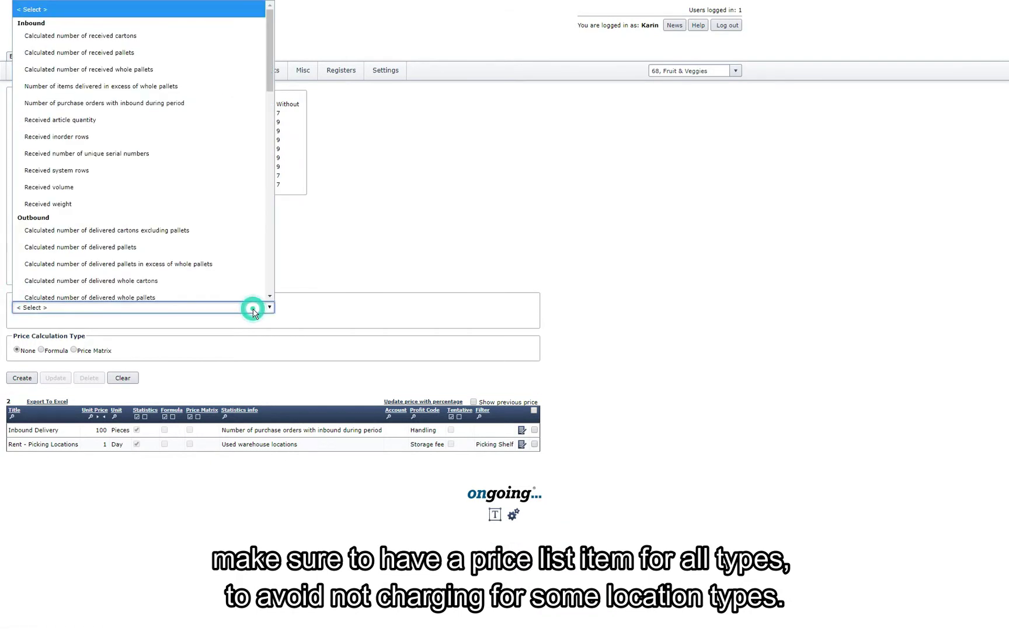
drag(270, 89, 269, 264)
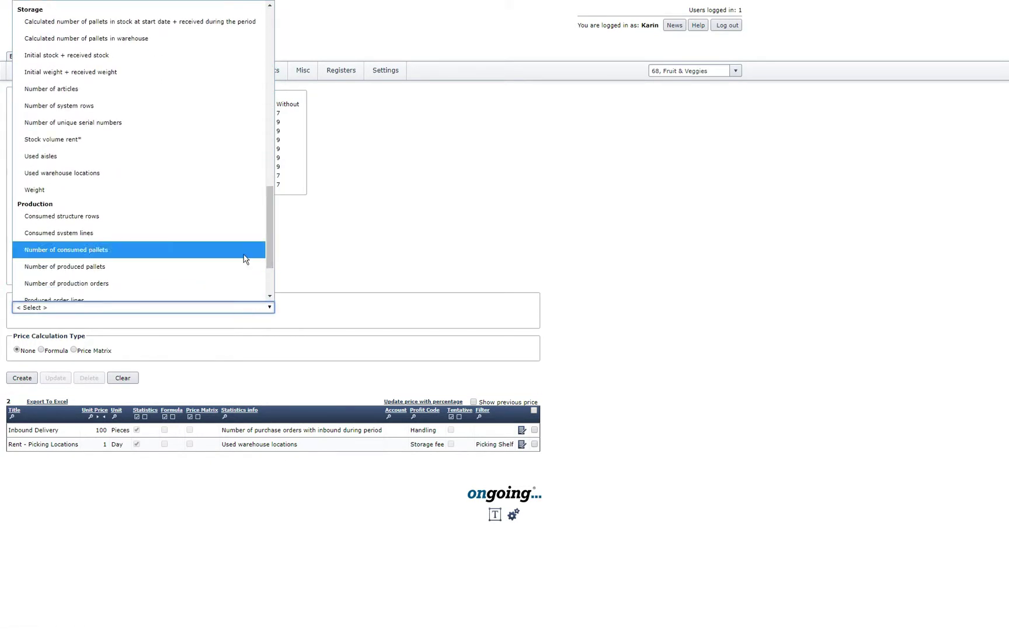
click(85, 174)
click(111, 349)
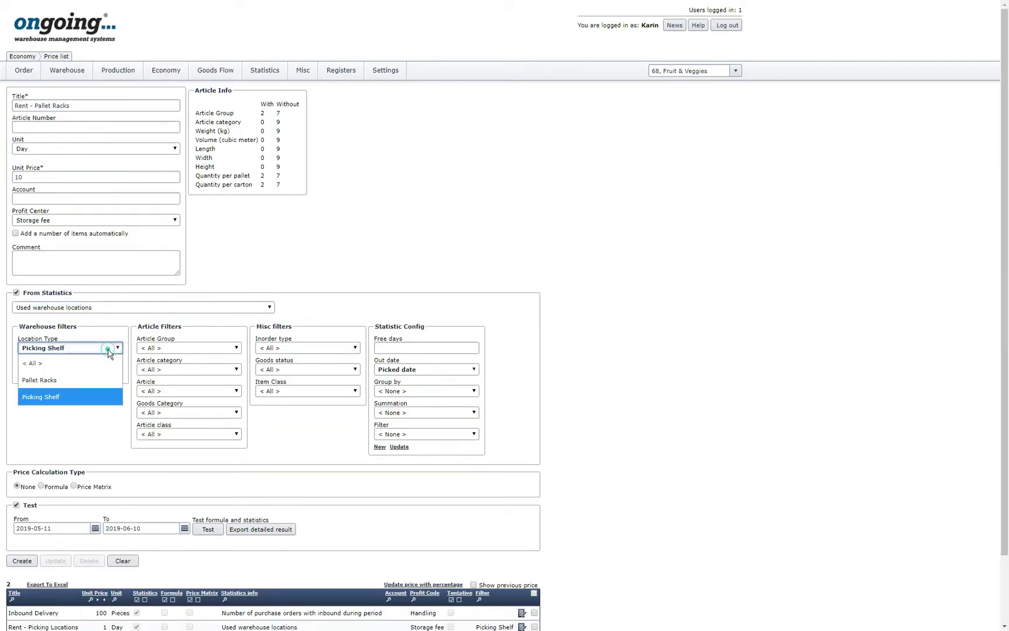
click(85, 381)
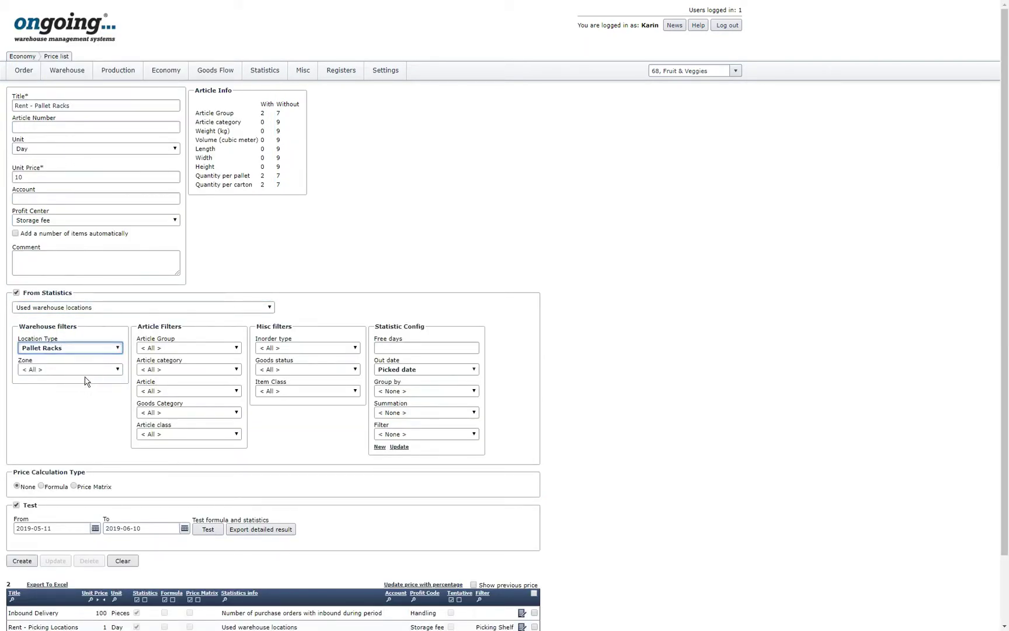
click(476, 371)
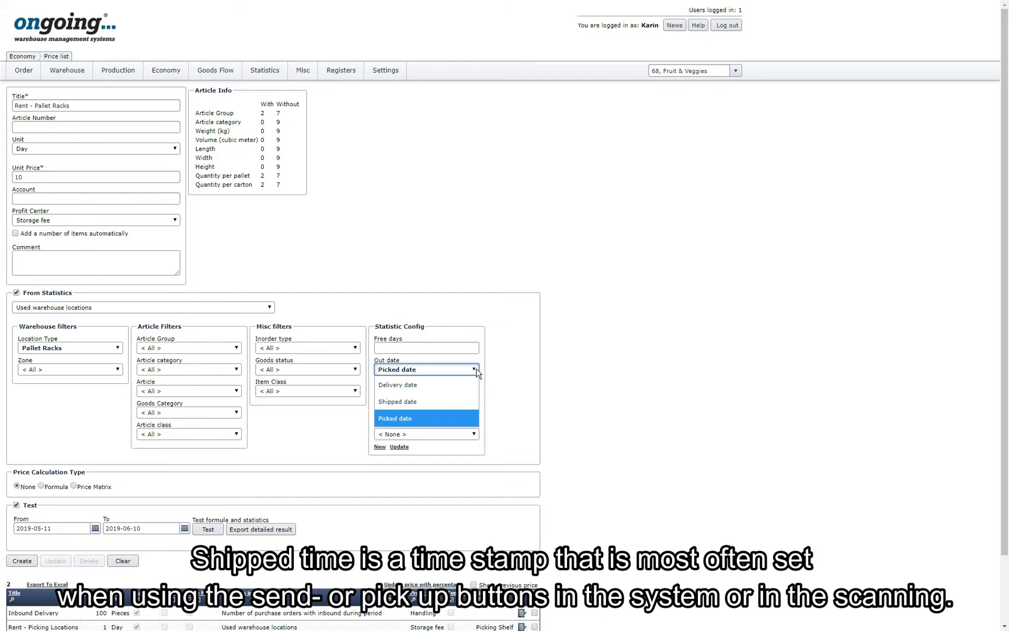
- Keep Picked date as the out date and test the price grouped by Article and day
click(476, 369)
click(473, 391)
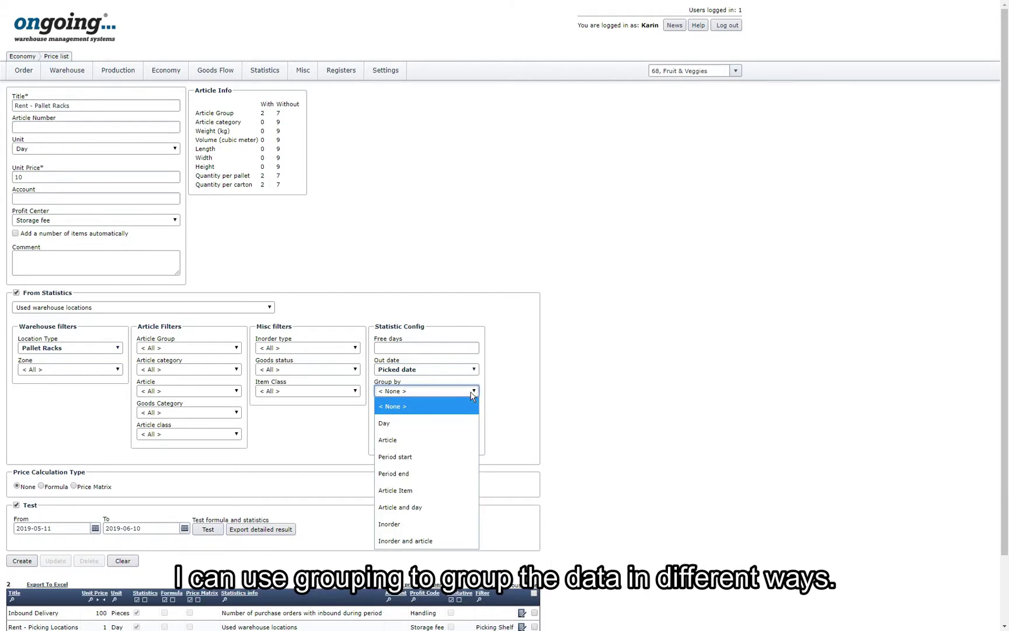
click(436, 504)
click(205, 528)
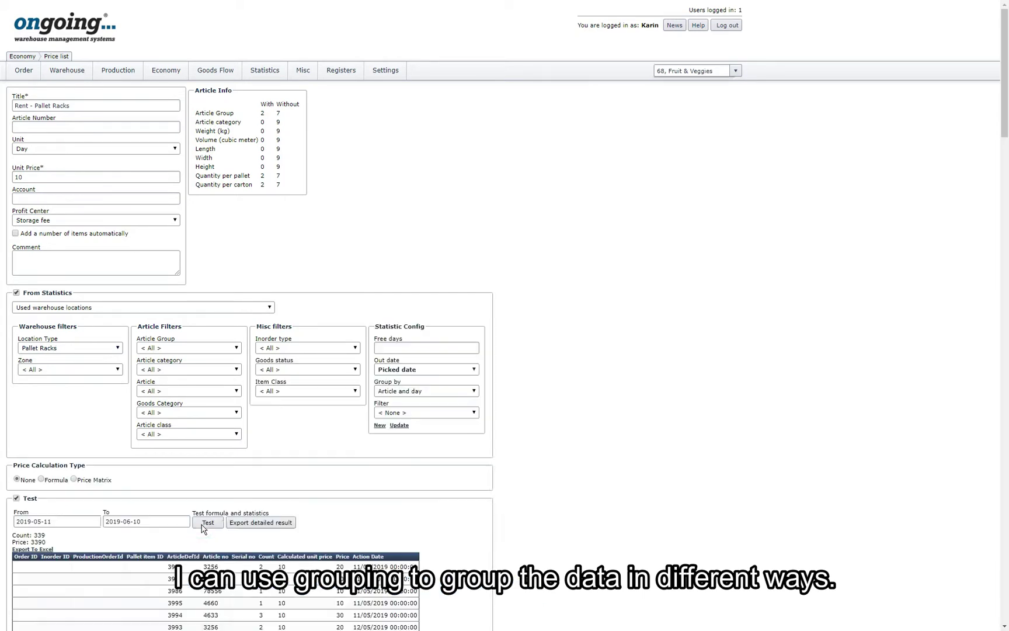
scroll(266, 515, down, 3)
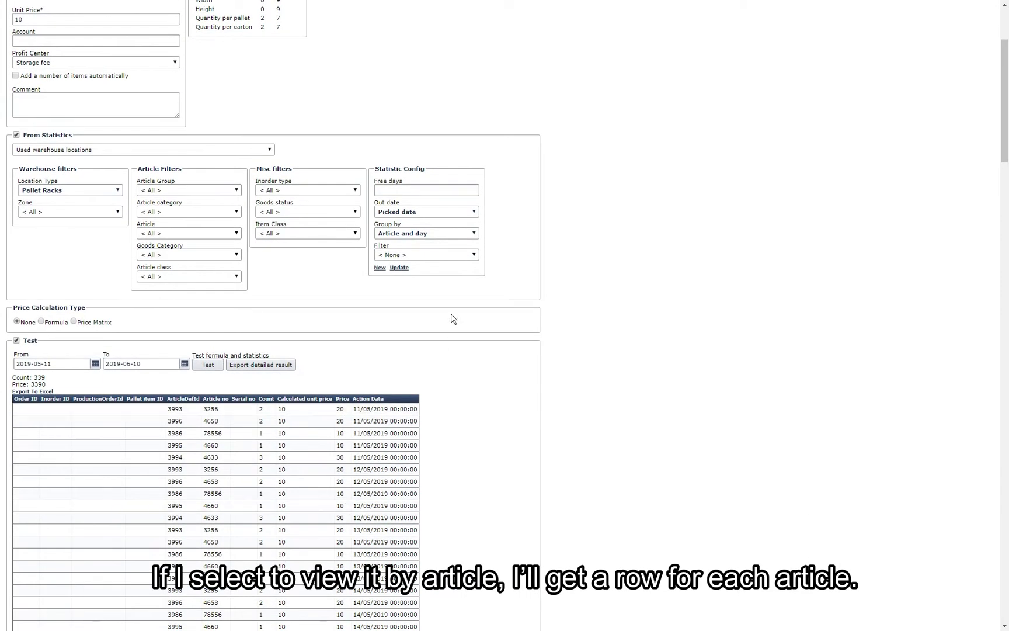
- Reset grouping to None, retest, and save the Rent - Pallet Racks item
click(474, 234)
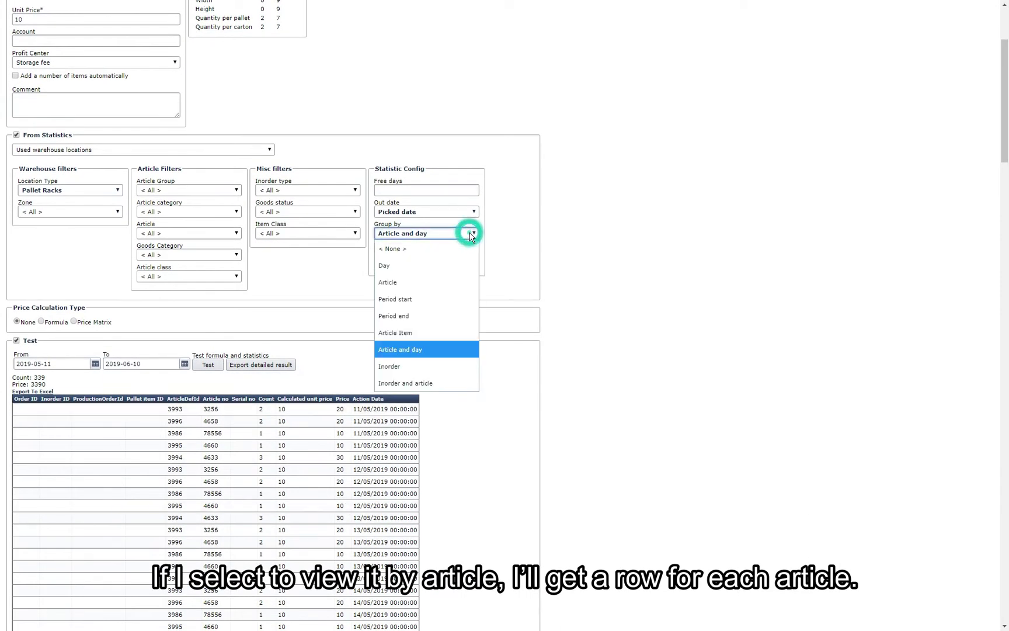
click(439, 257)
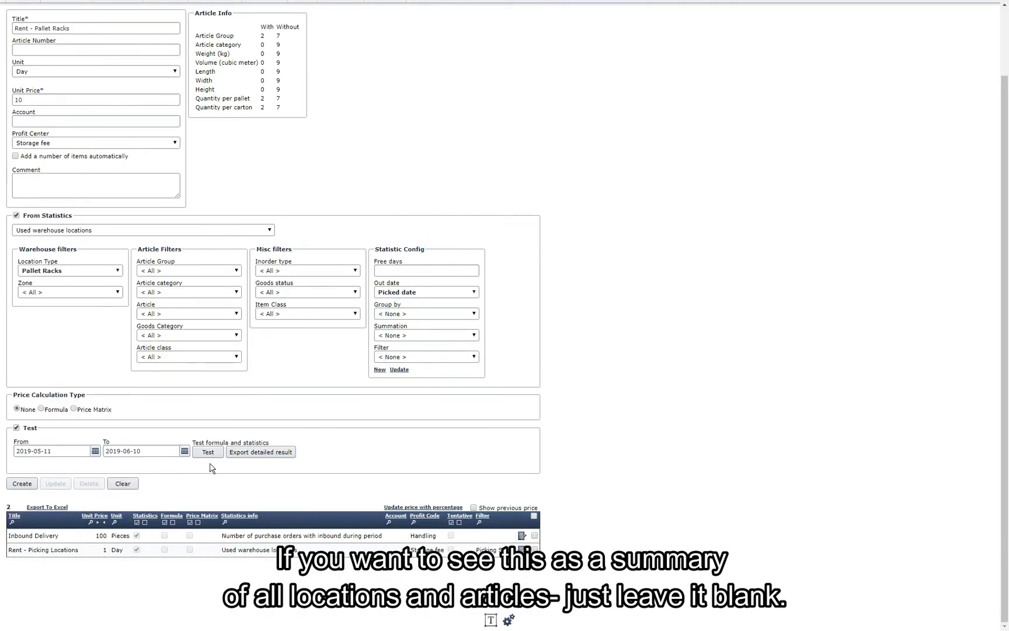
click(209, 456)
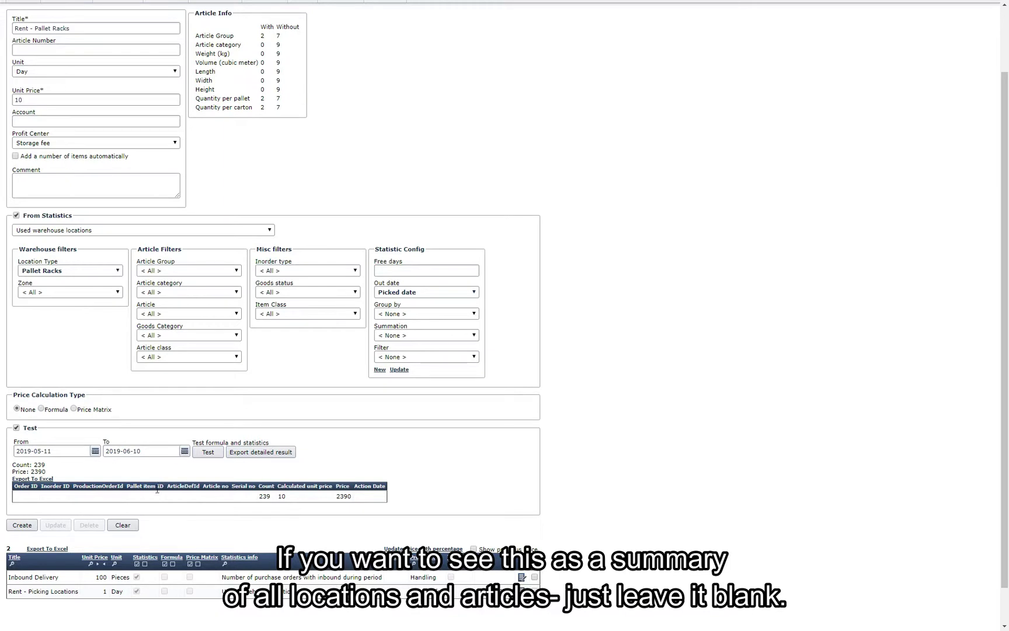
click(23, 525)
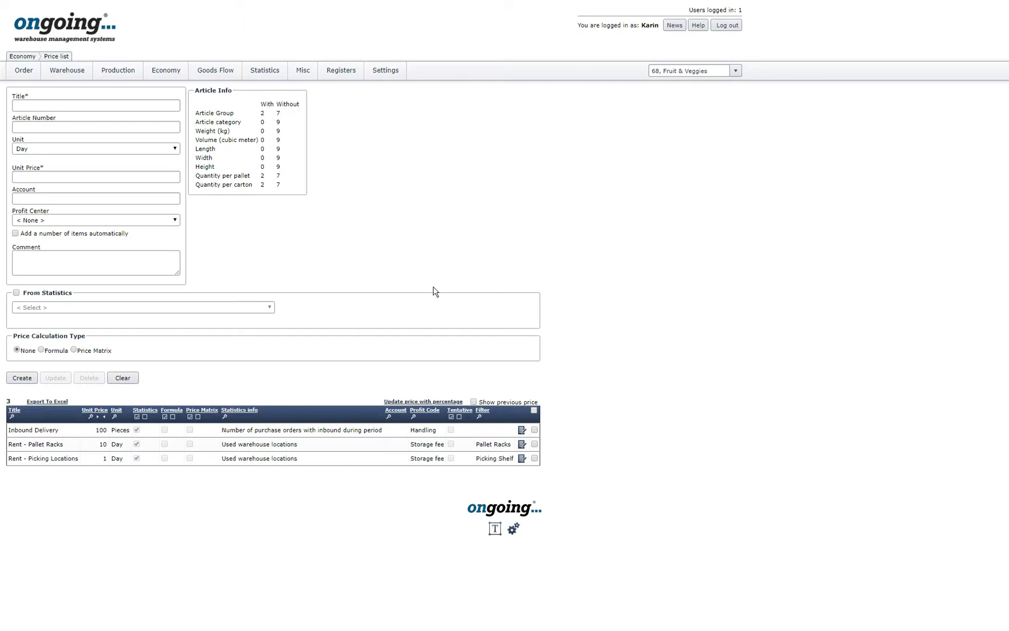
- Enter item Order at 1 per Piece under the Handling profit center
click(142, 105)
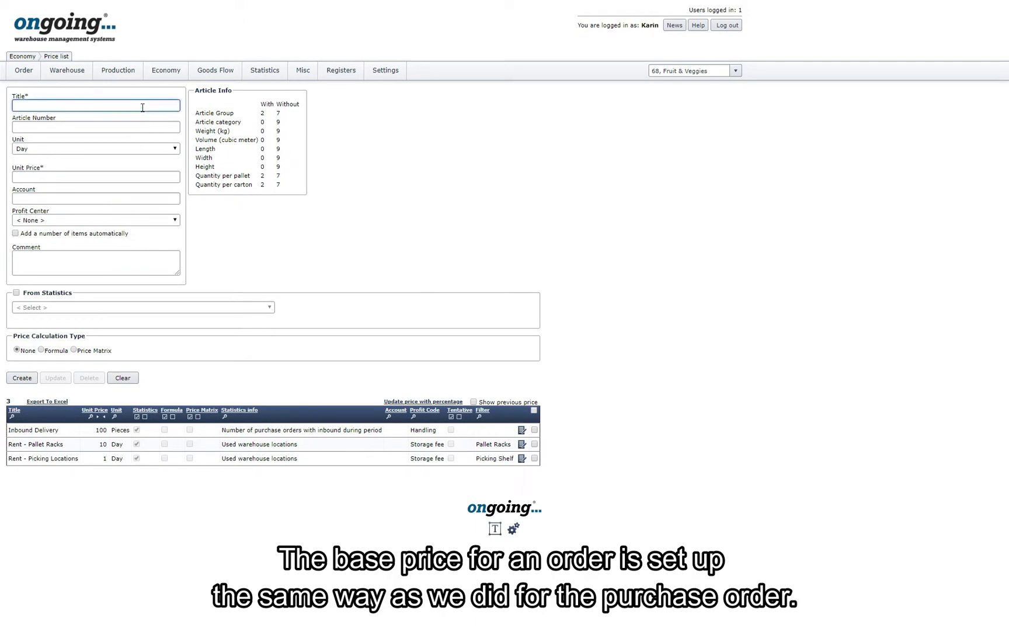
text(Order)
click(154, 149)
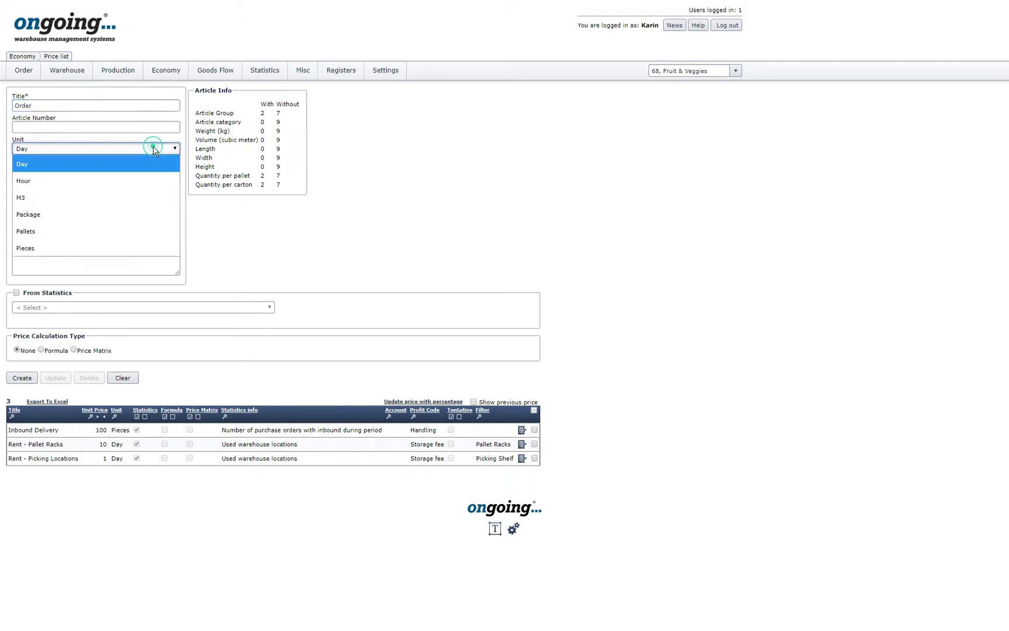
click(105, 247)
click(129, 176)
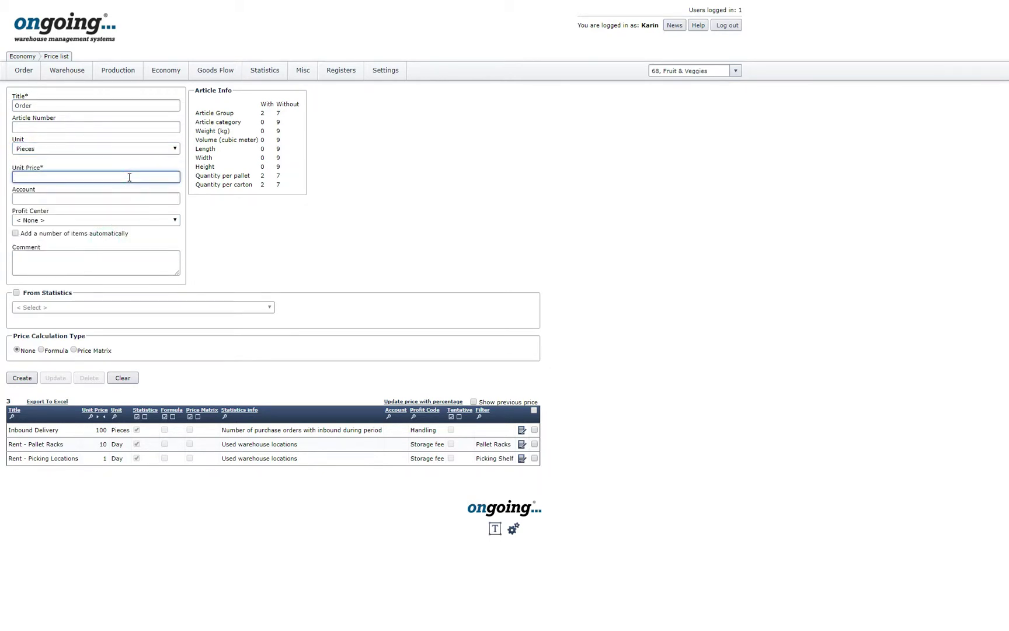
text(1)
click(129, 220)
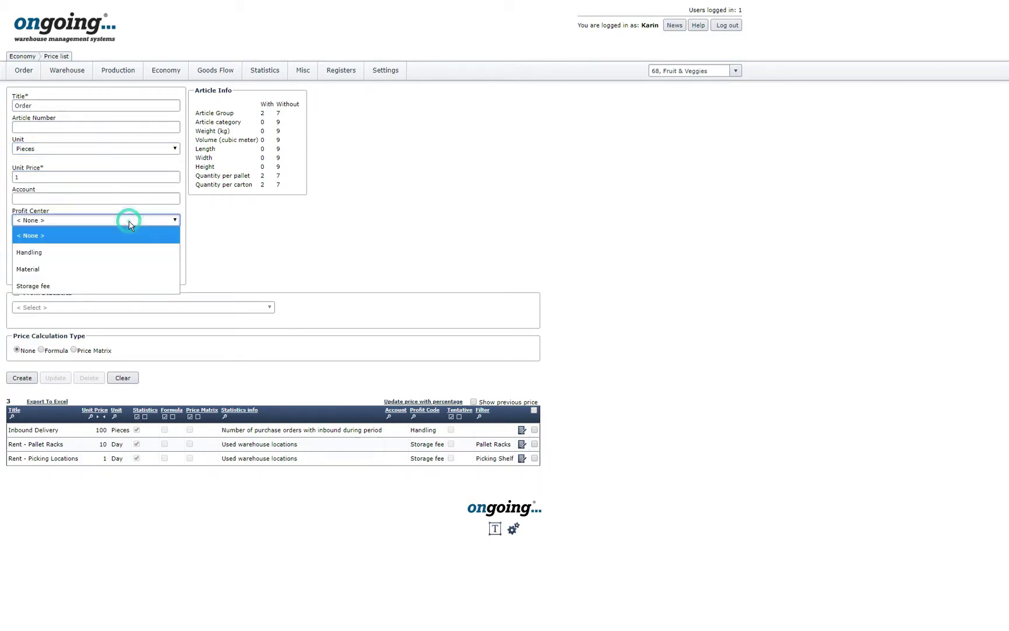
click(100, 253)
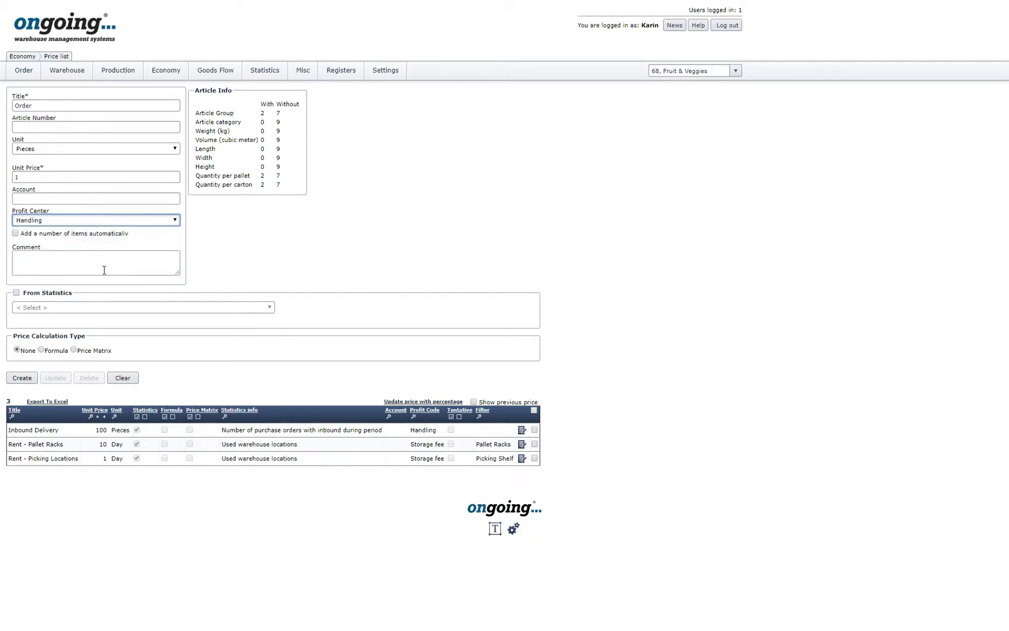
- Price Order from the Number of shipped orders statistic and save it
click(51, 293)
click(94, 308)
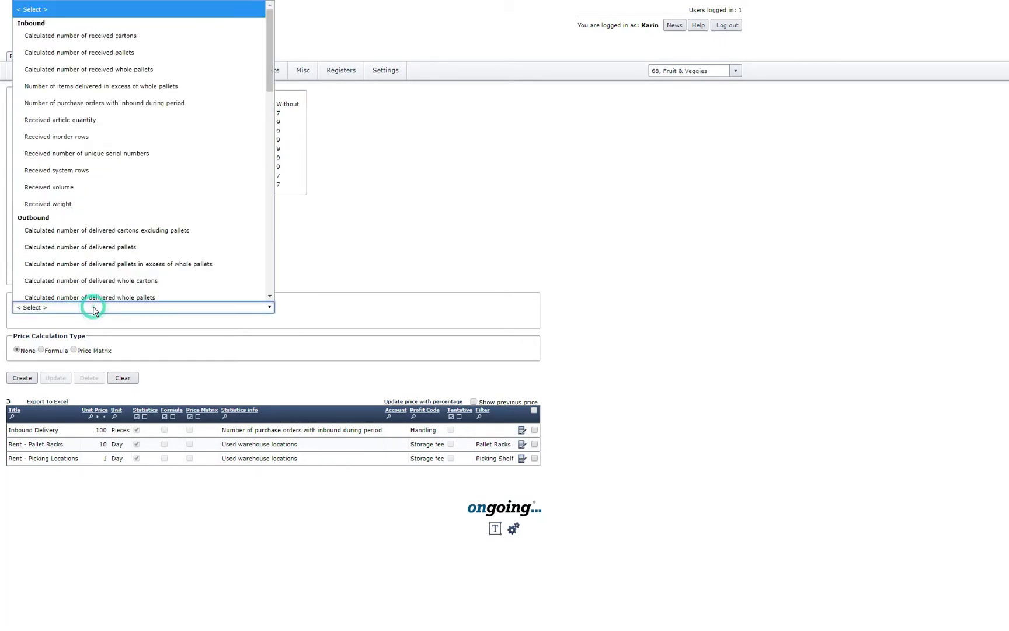
scroll(228, 242, down, 1)
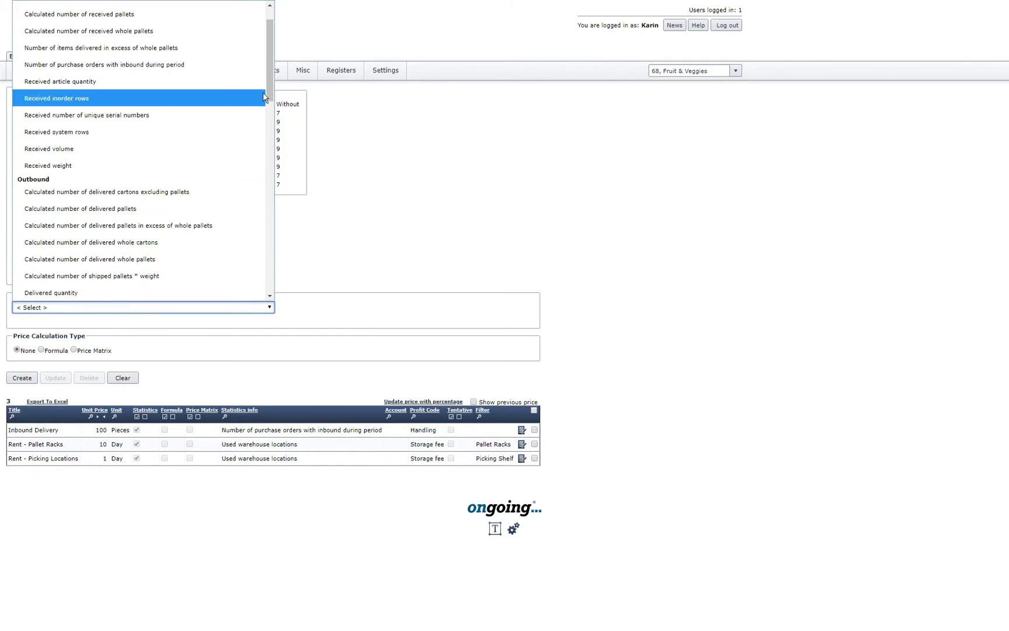
drag(269, 92, 268, 172)
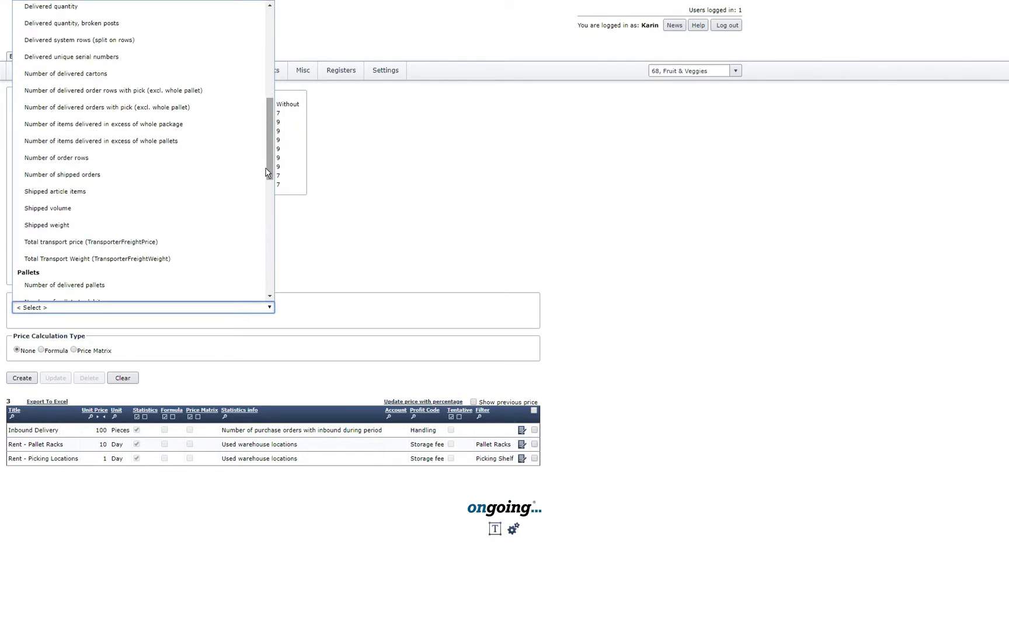
click(154, 177)
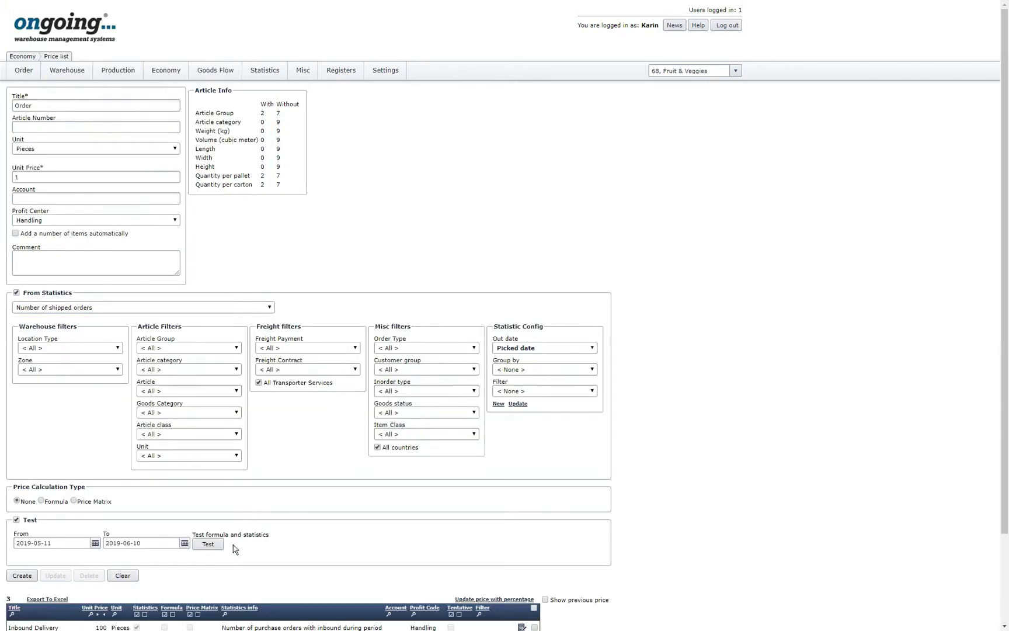
scroll(237, 517, down, 3)
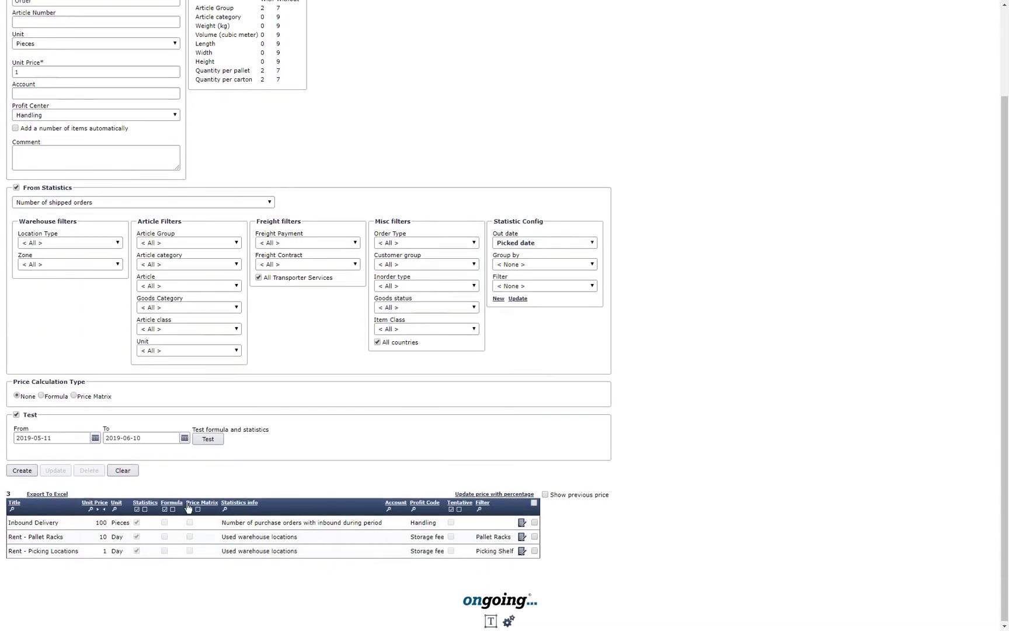
click(23, 471)
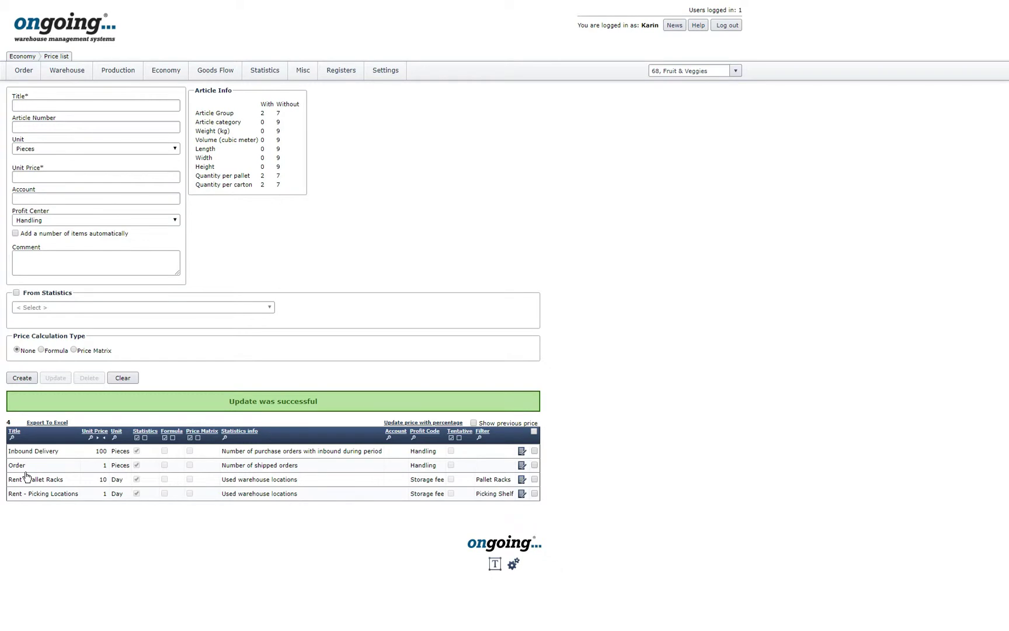
- Enter Order Rows at 0,5 per Piece, priced from the Number of order rows statistic
click(165, 106)
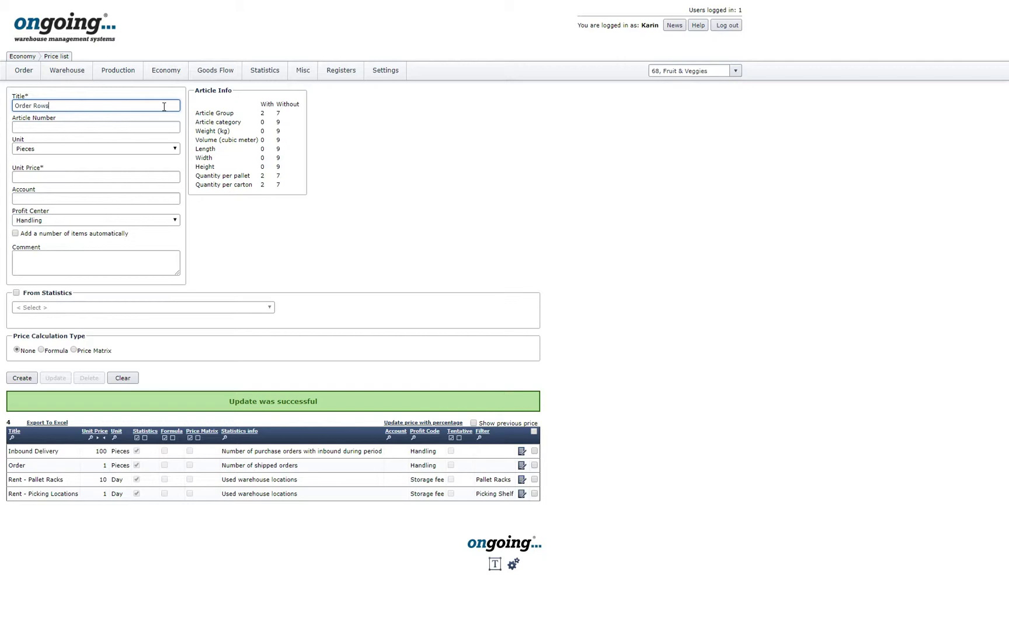
click(160, 149)
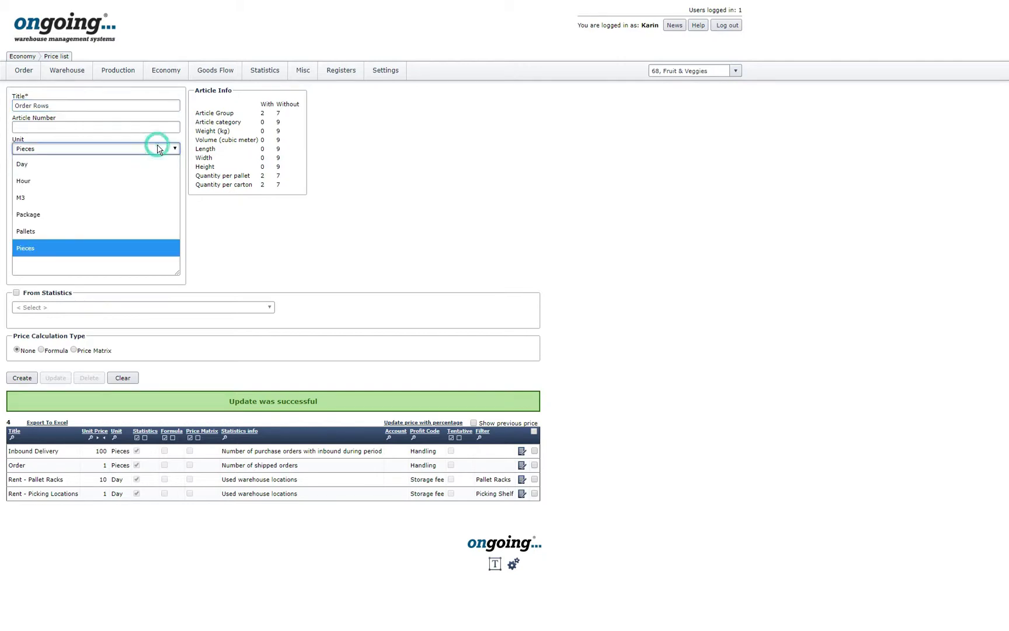
click(158, 149)
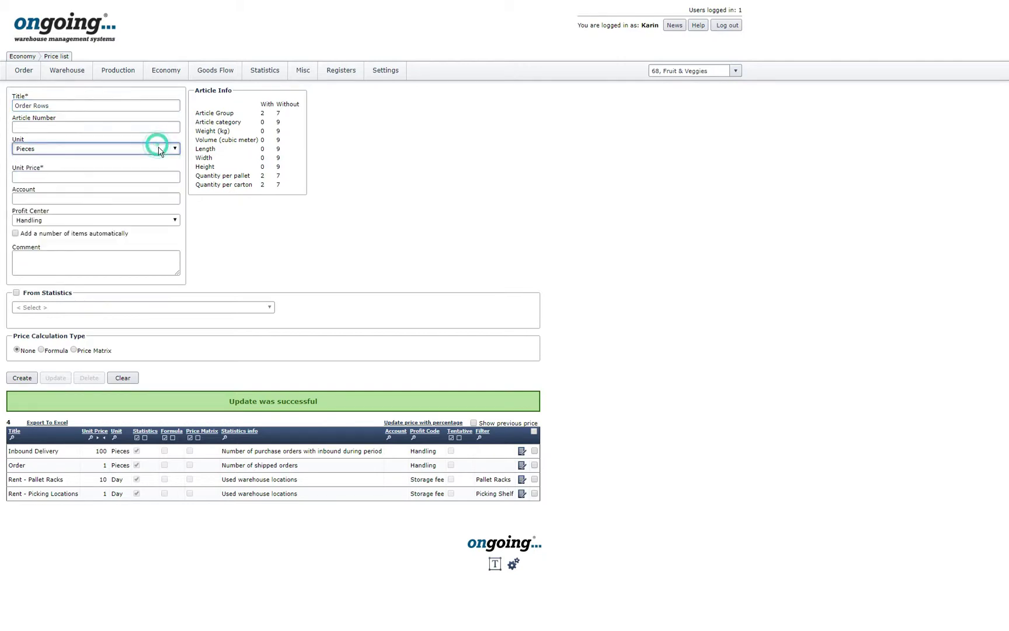
click(130, 177)
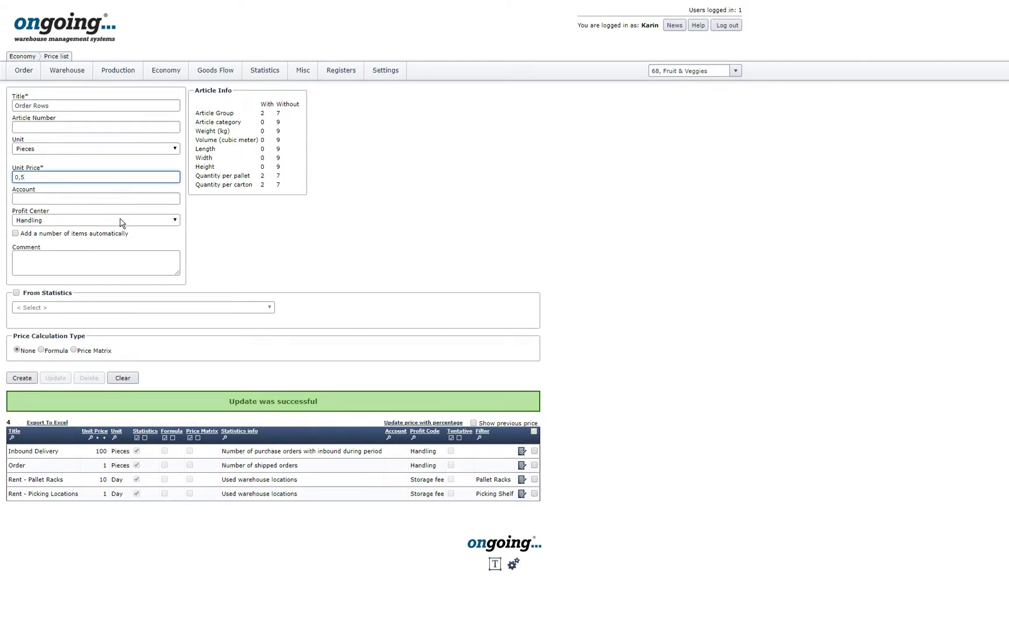
click(17, 293)
click(79, 308)
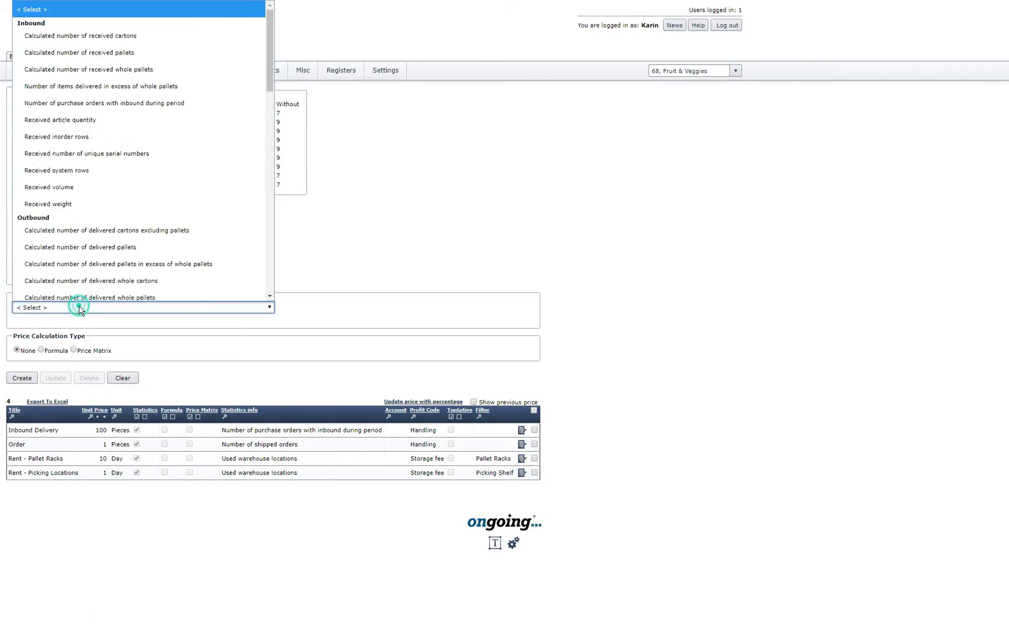
drag(270, 76, 278, 171)
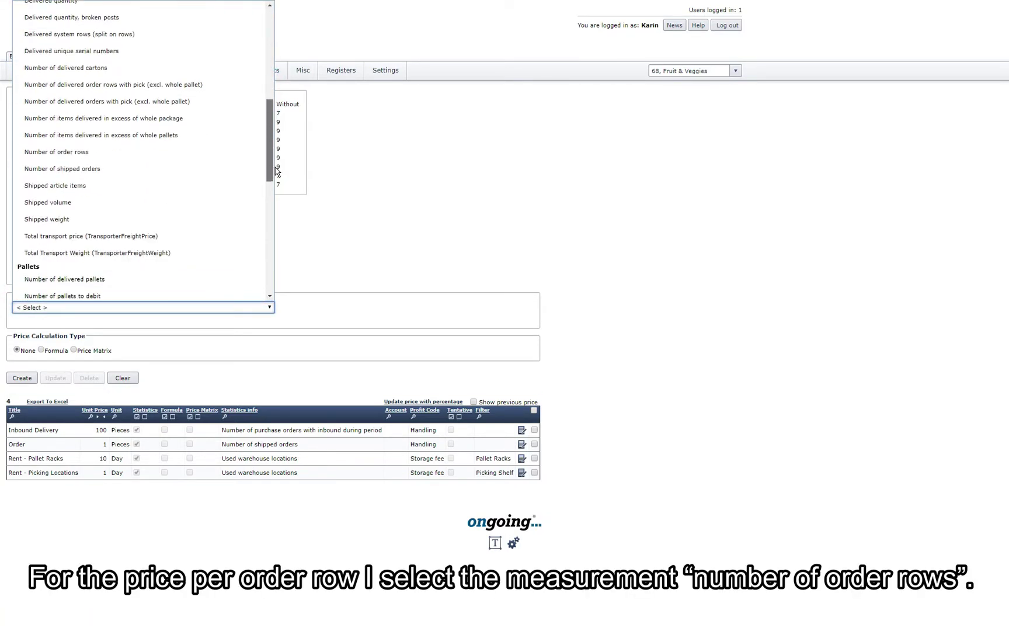
click(95, 154)
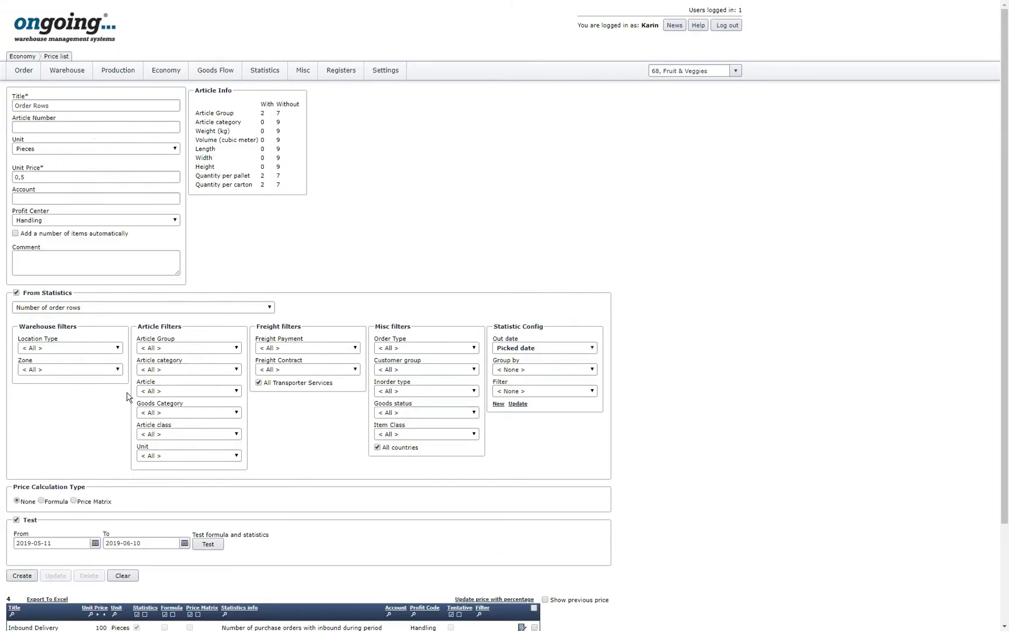
scroll(128, 397, down, 1)
scroll(129, 397, down, 1)
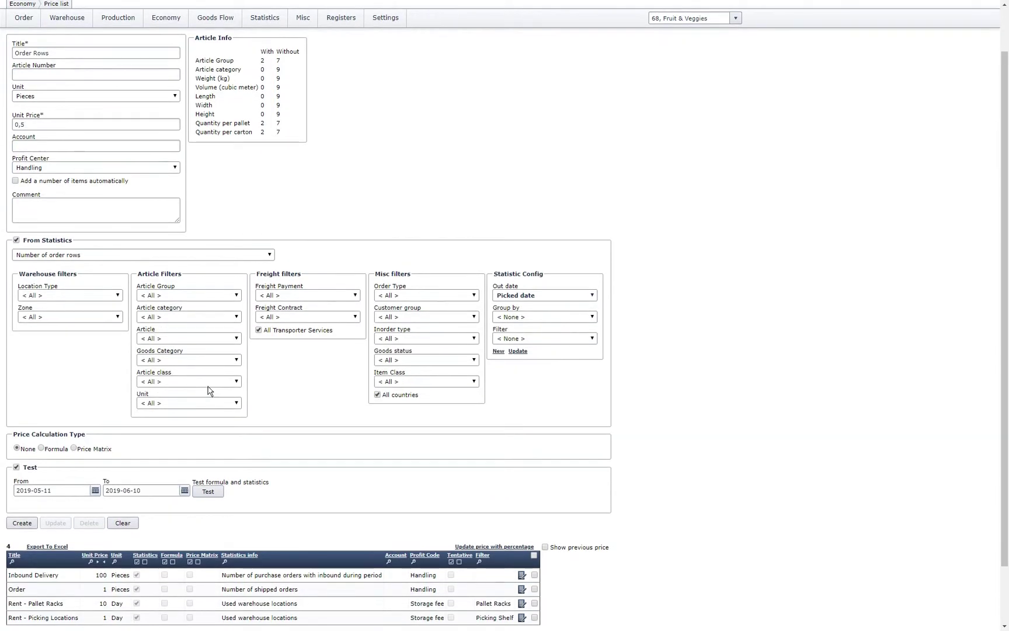
- Use a Price Matrix of type Unit price per interval, named 'order r'
click(74, 449)
scroll(117, 448, down, 5)
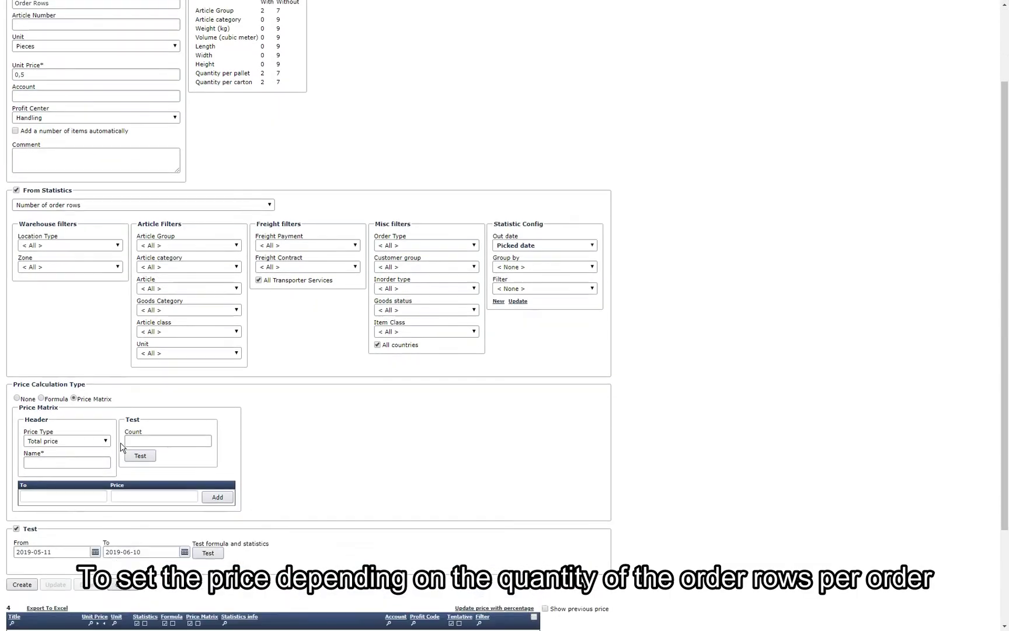
click(107, 335)
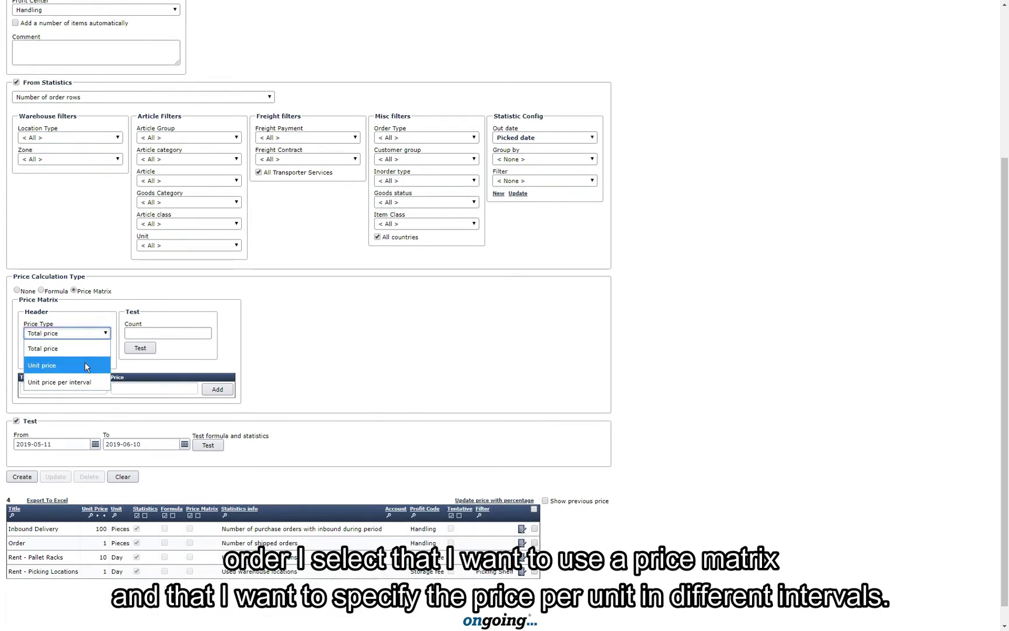
click(84, 382)
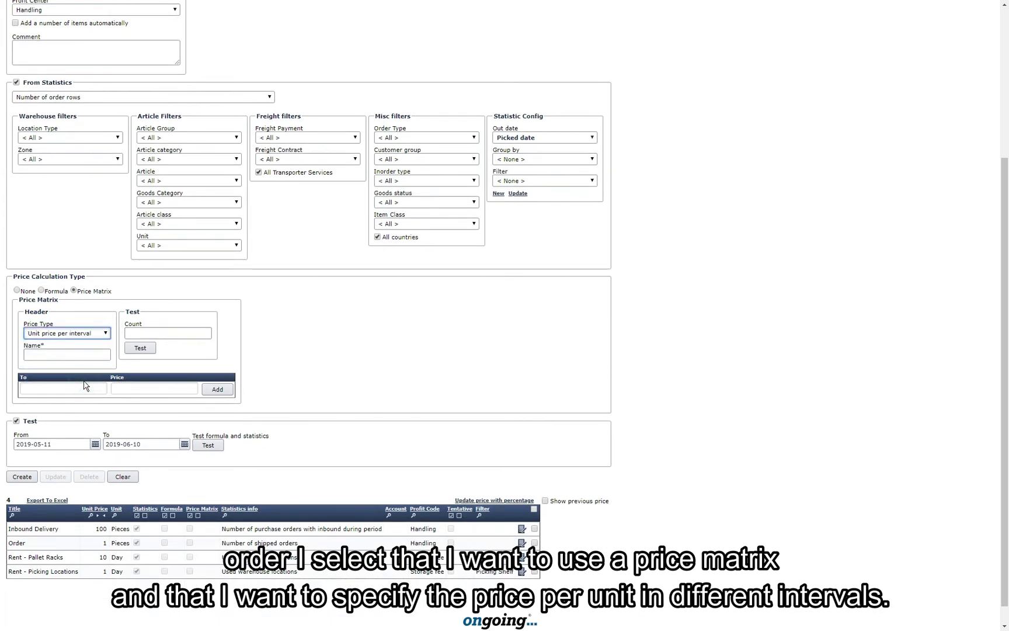
click(96, 355)
text(order row)
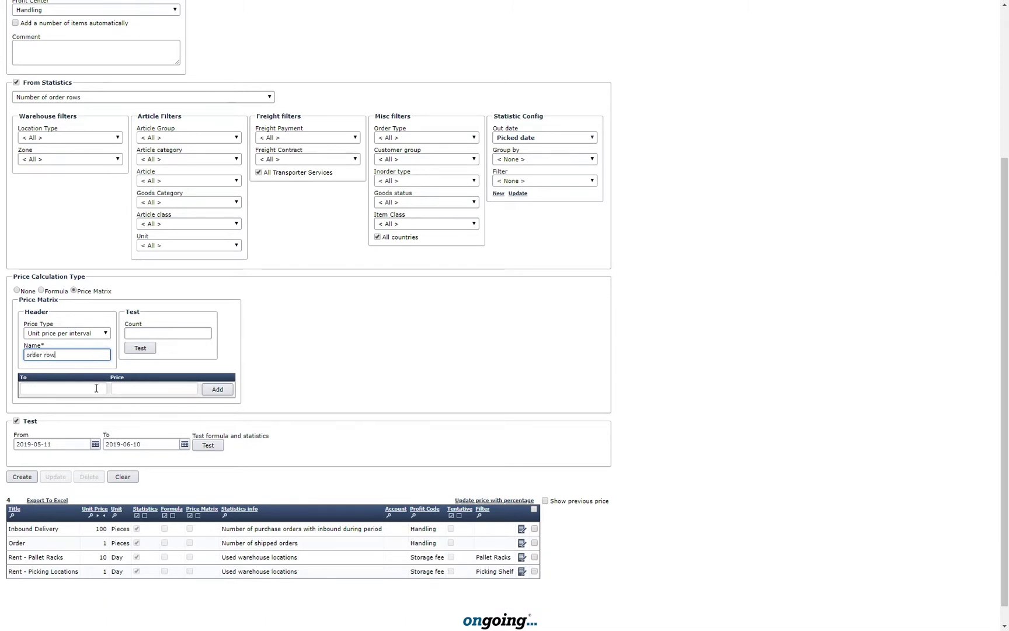
click(96, 388)
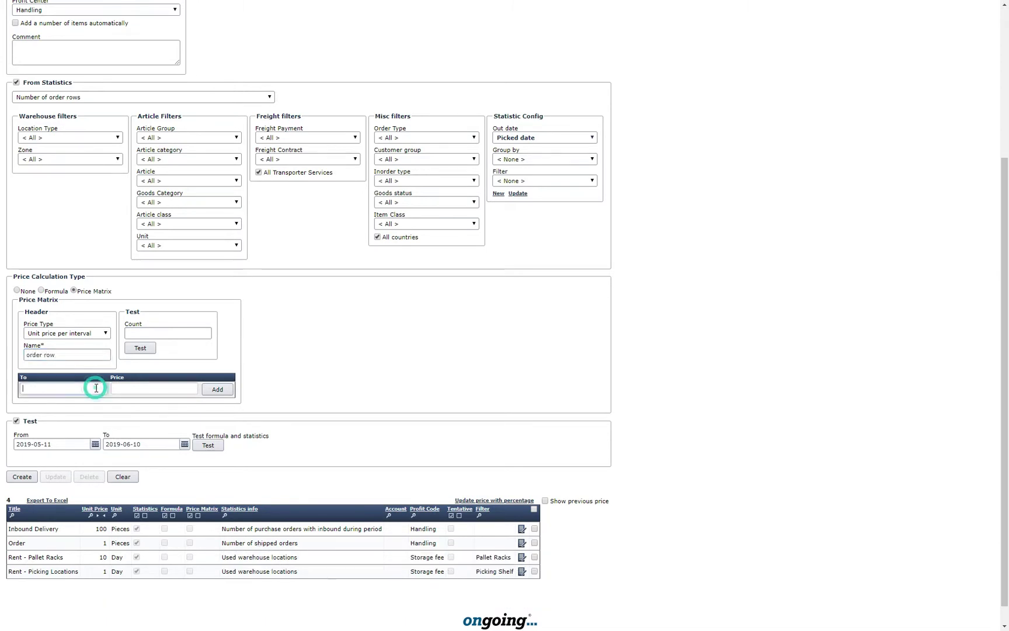
click(136, 388)
text(0)
click(225, 390)
click(81, 406)
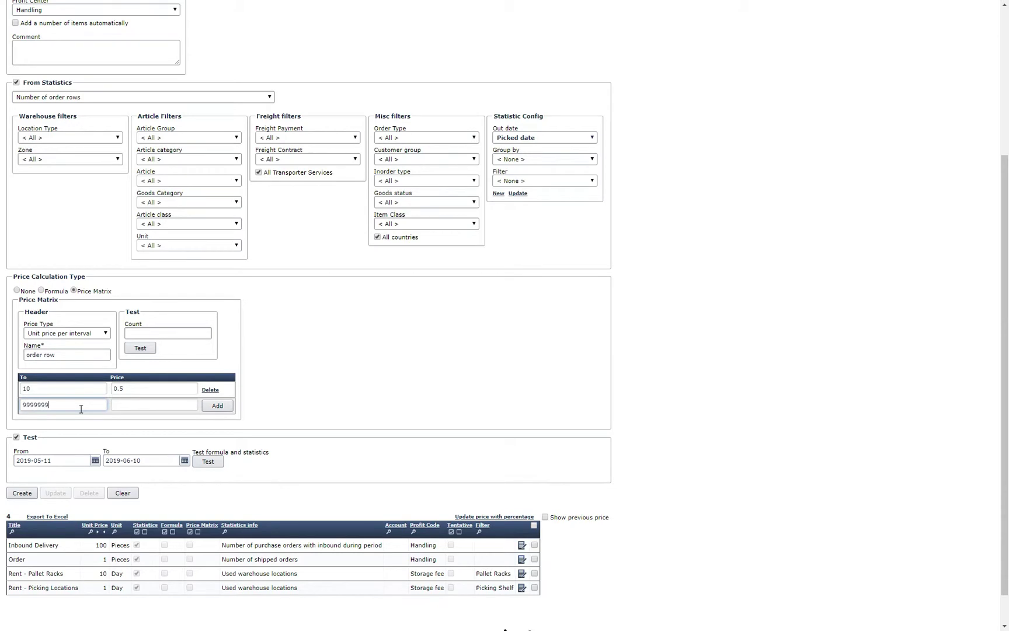
click(120, 406)
text(0.3)
click(224, 408)
- Group the statistics by Order and save the Order Rows item
scroll(226, 412, down, 1)
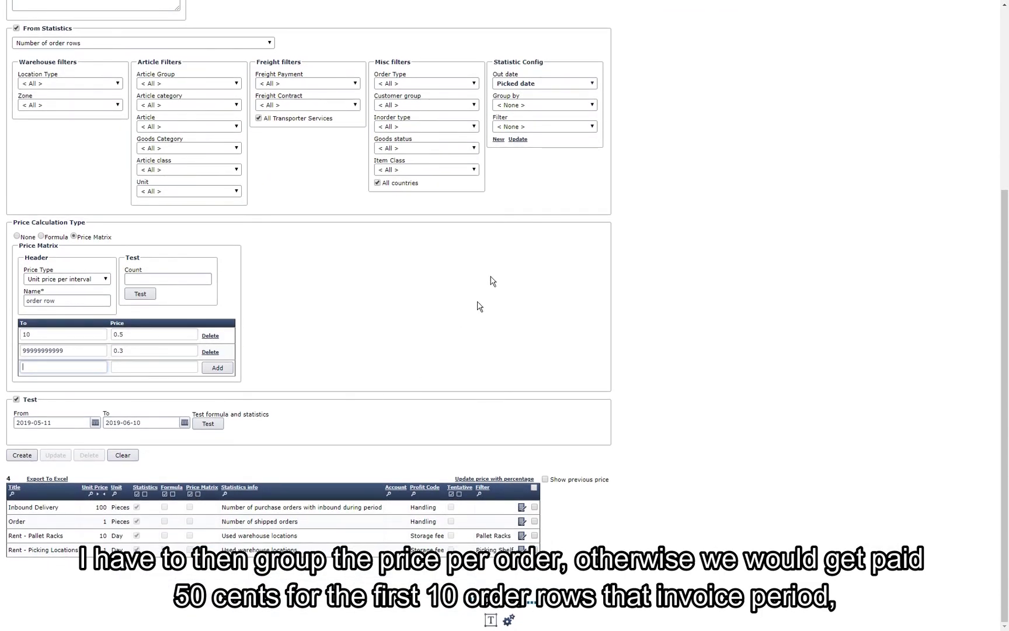
click(586, 105)
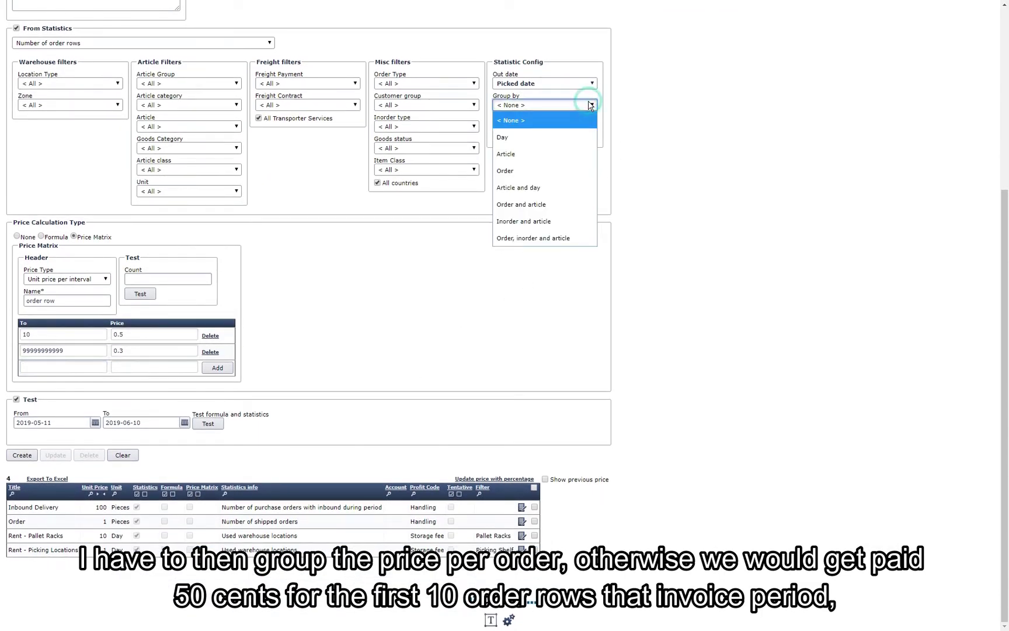
click(569, 170)
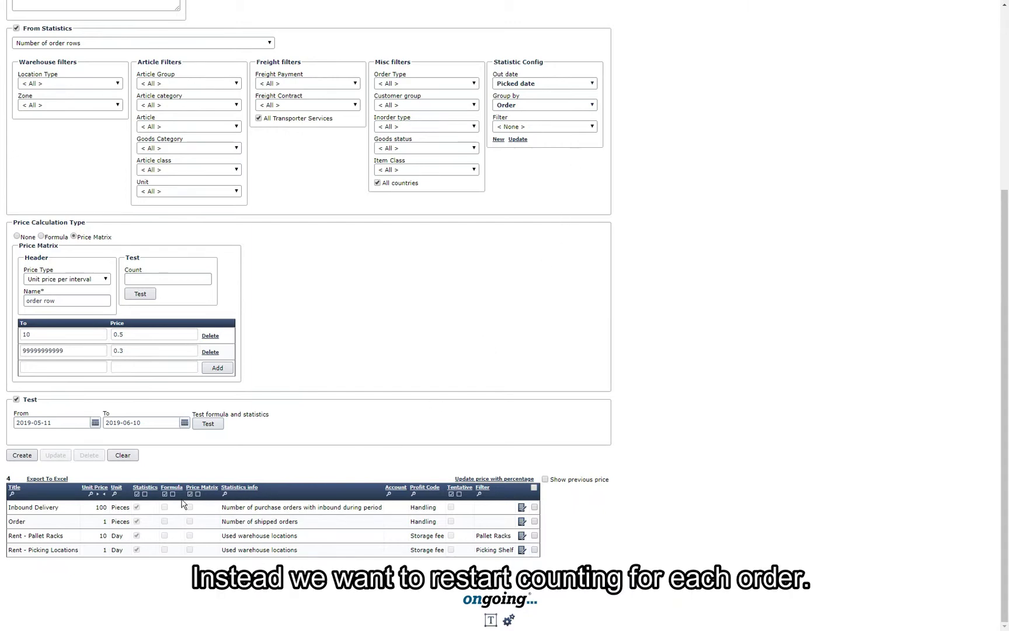
click(20, 455)
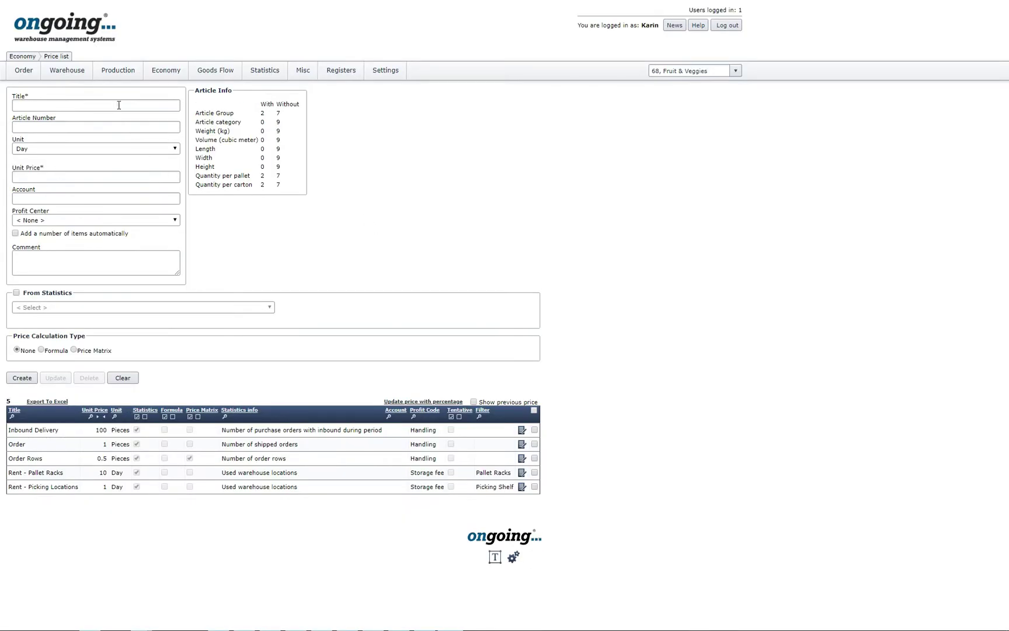
- Create Administration fee at 500 per Piece, added automatically with count 1
click(119, 106)
text(Administration )
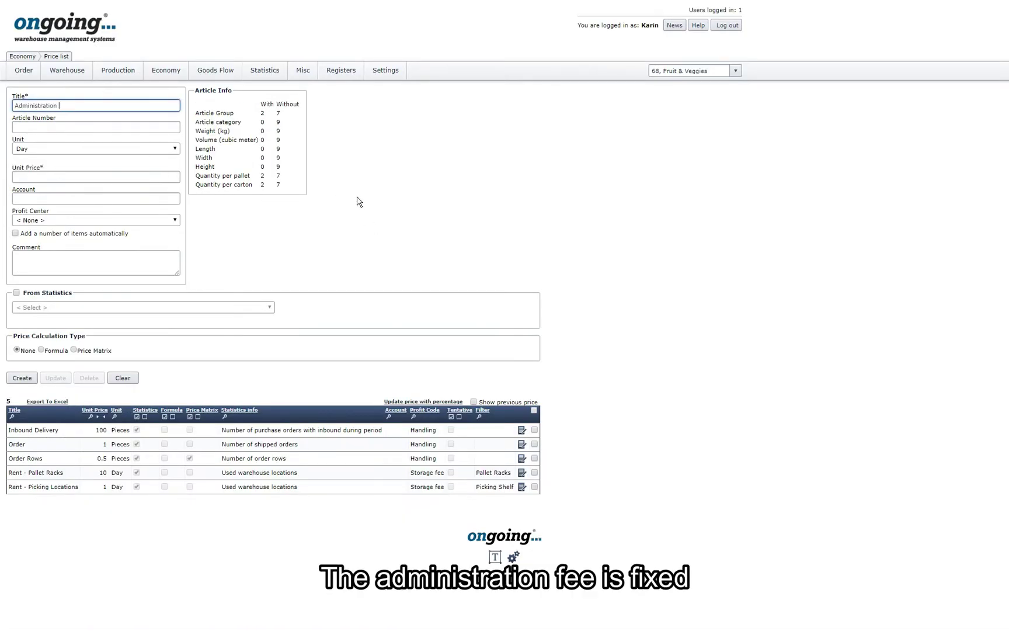
text(fee)
click(102, 149)
click(85, 243)
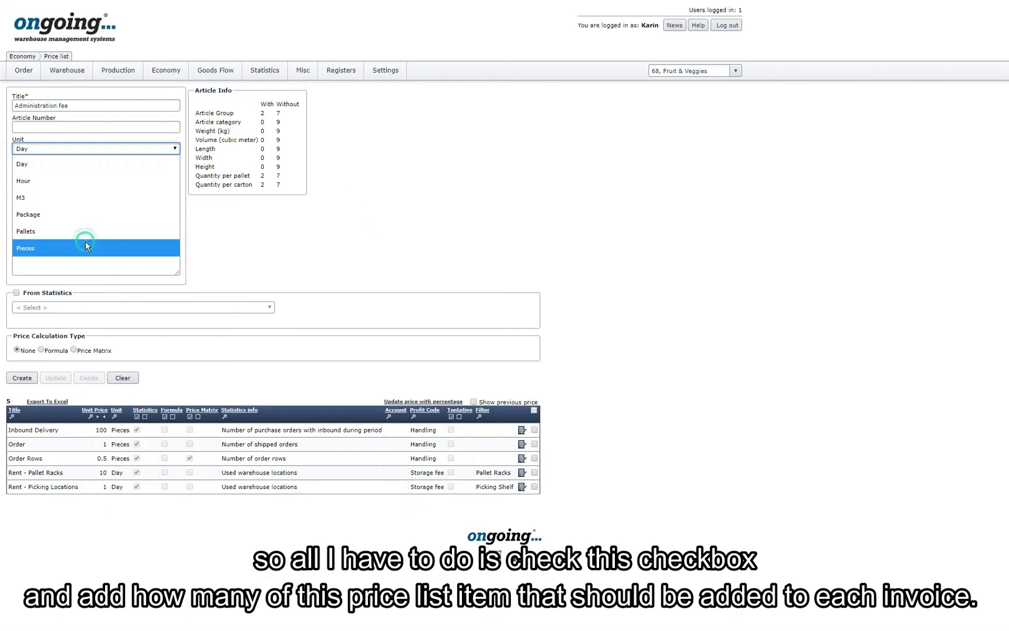
click(67, 181)
text(500)
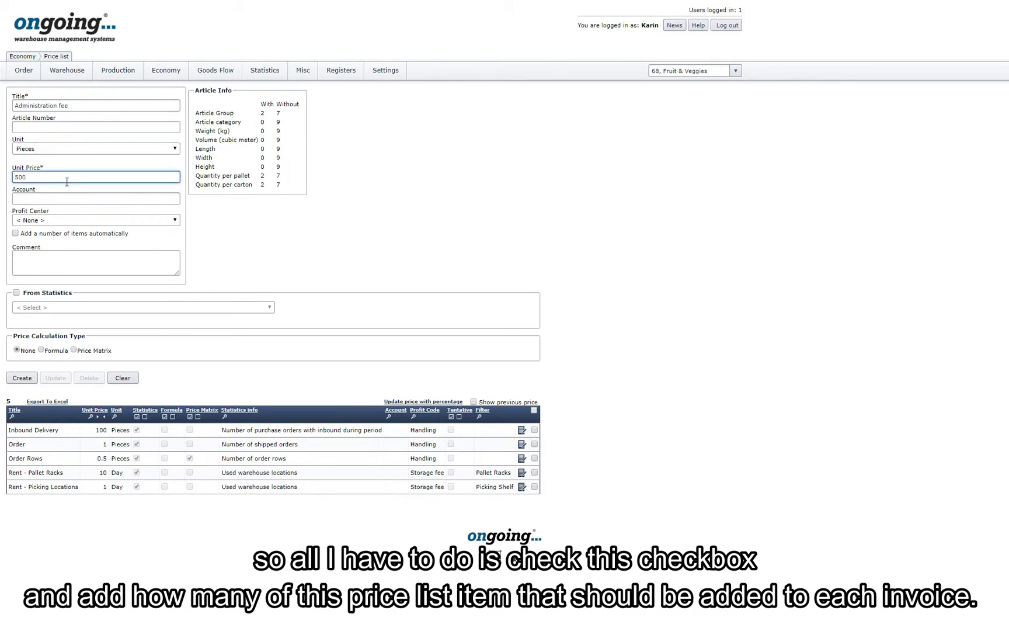
click(56, 234)
click(51, 248)
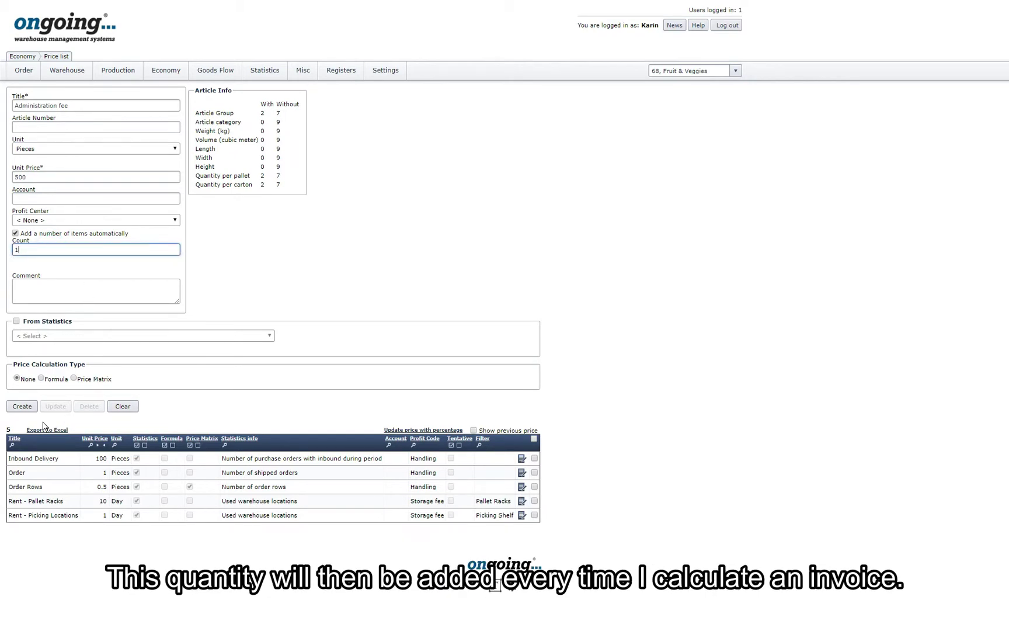
click(23, 406)
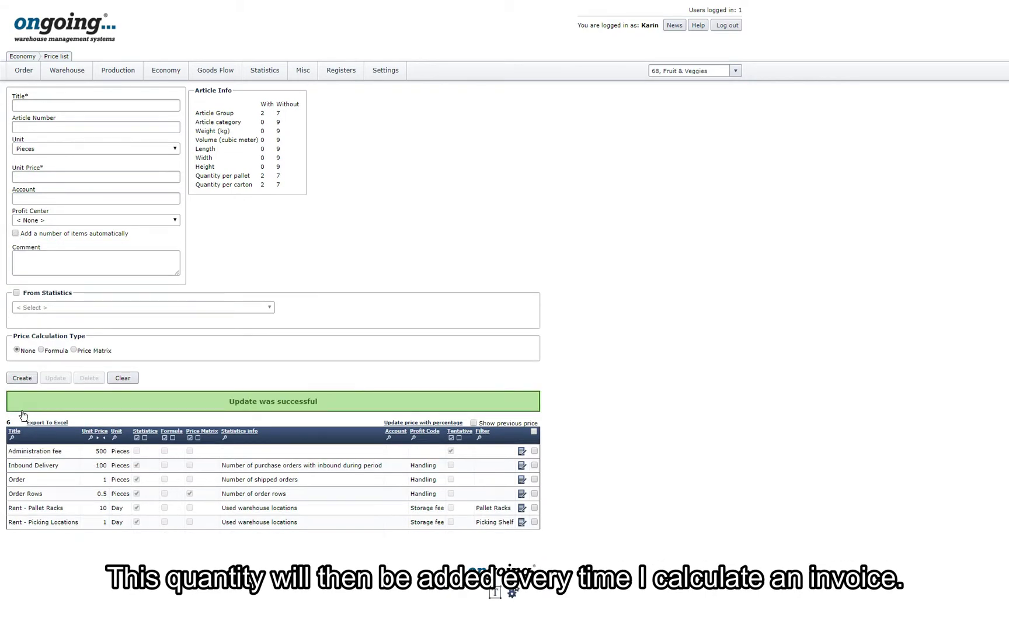
- Create Manual Work at 10 per Hour under the Handling profit center
click(34, 104)
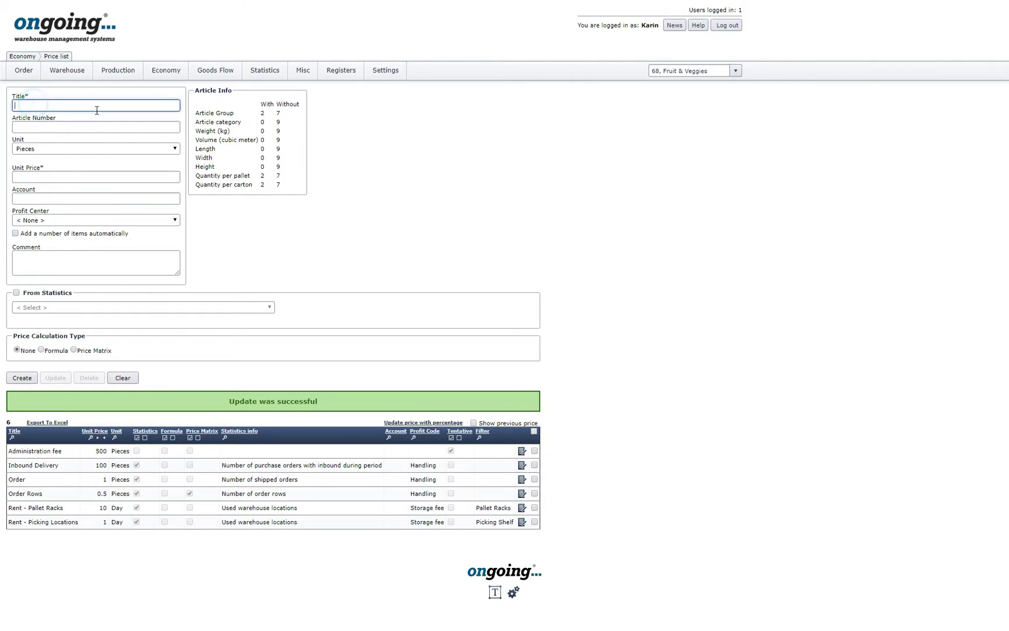
text(Manual Work)
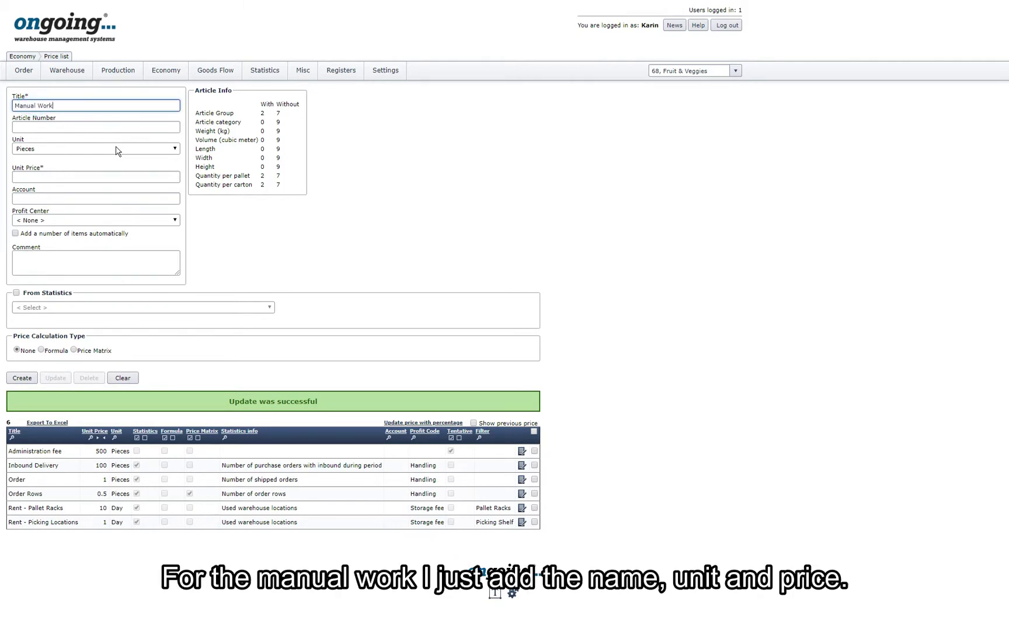
click(114, 152)
click(90, 179)
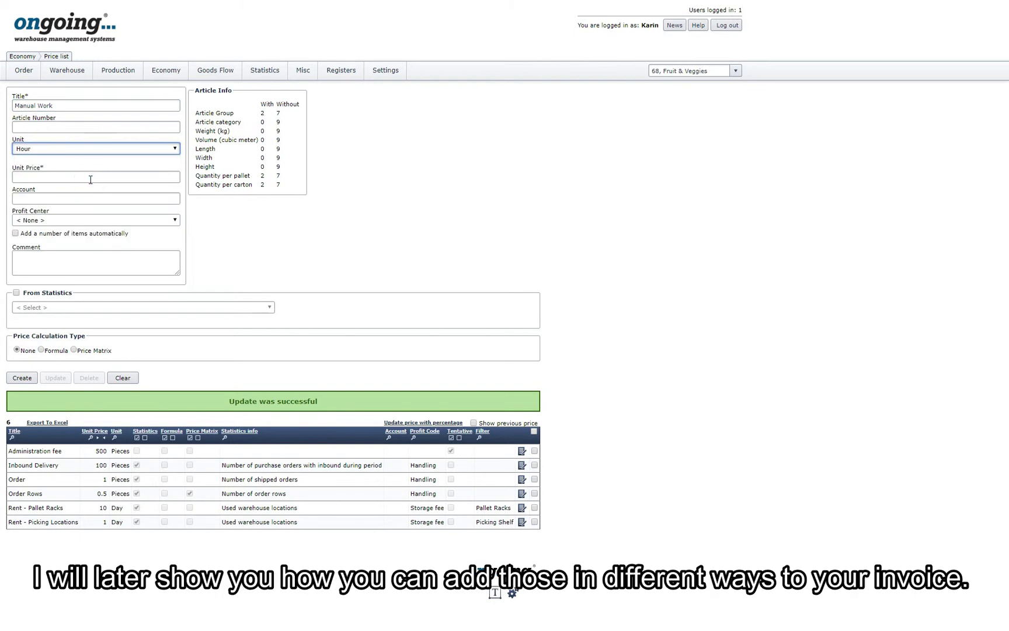
click(101, 181)
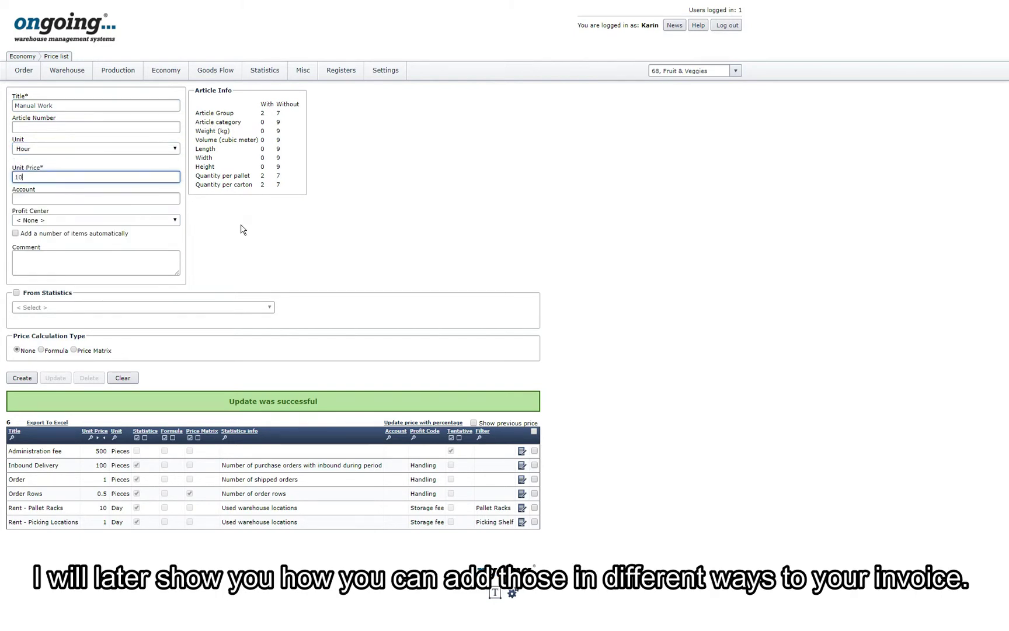
click(88, 221)
click(79, 251)
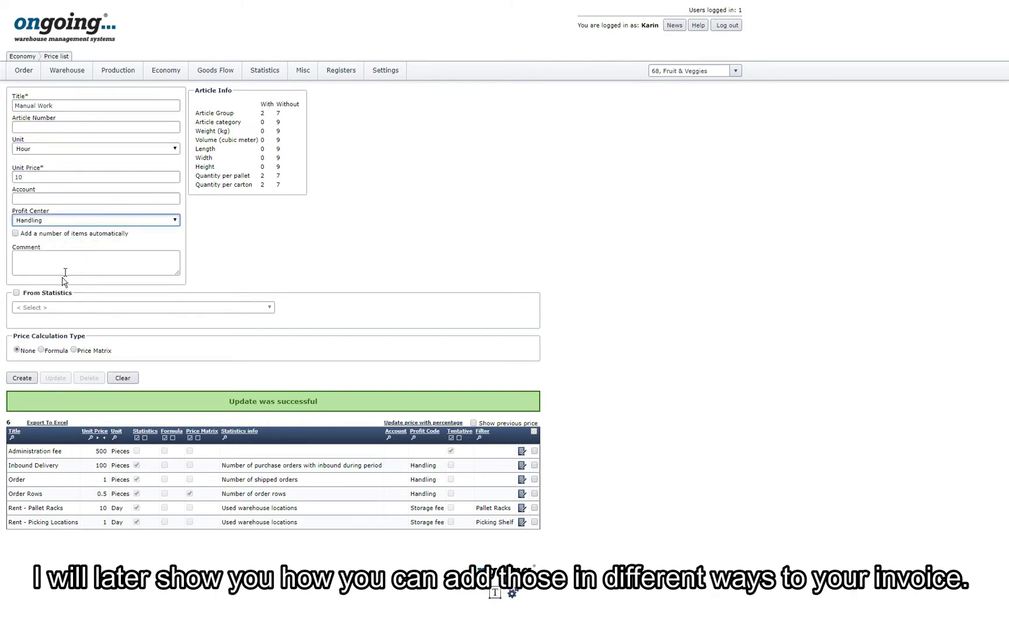
click(34, 379)
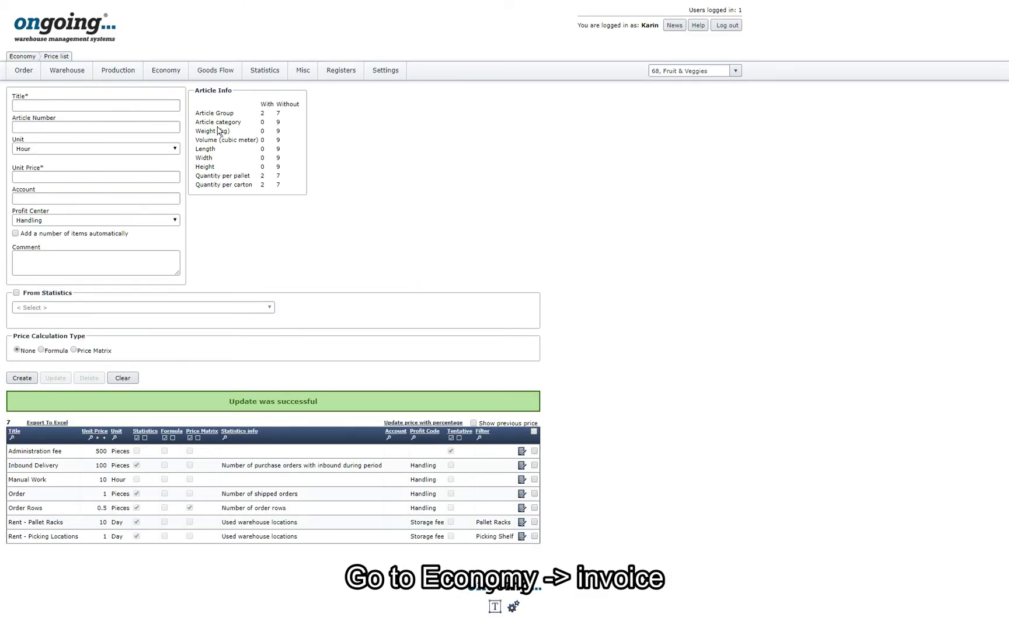
- Create active May invoice 0002 for period 01/05/2019–31/05/2019, invoice date 31/05/2019
mouse_move(180, 76)
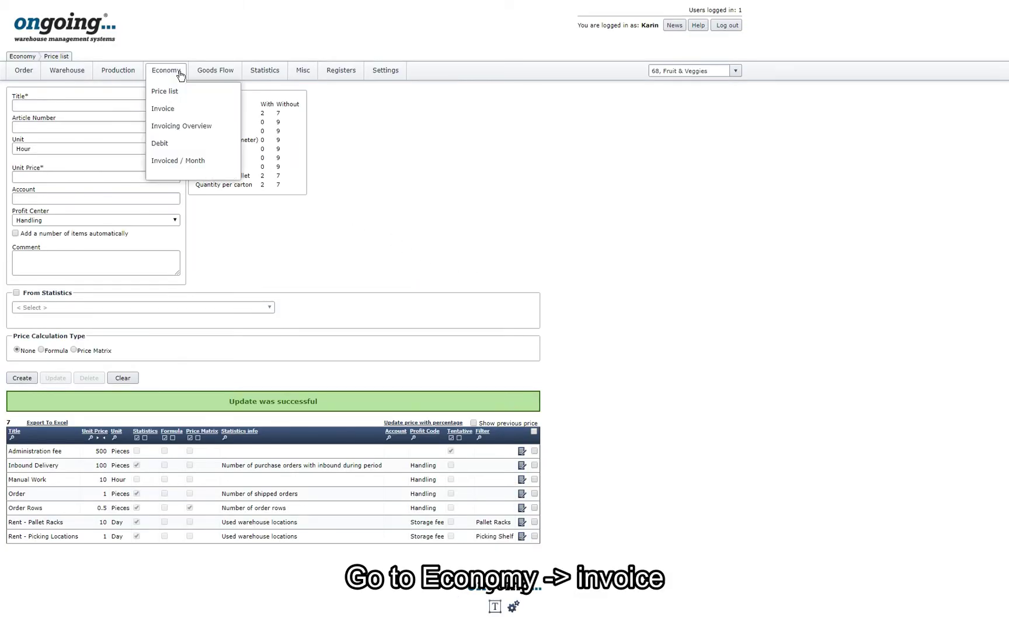
click(173, 114)
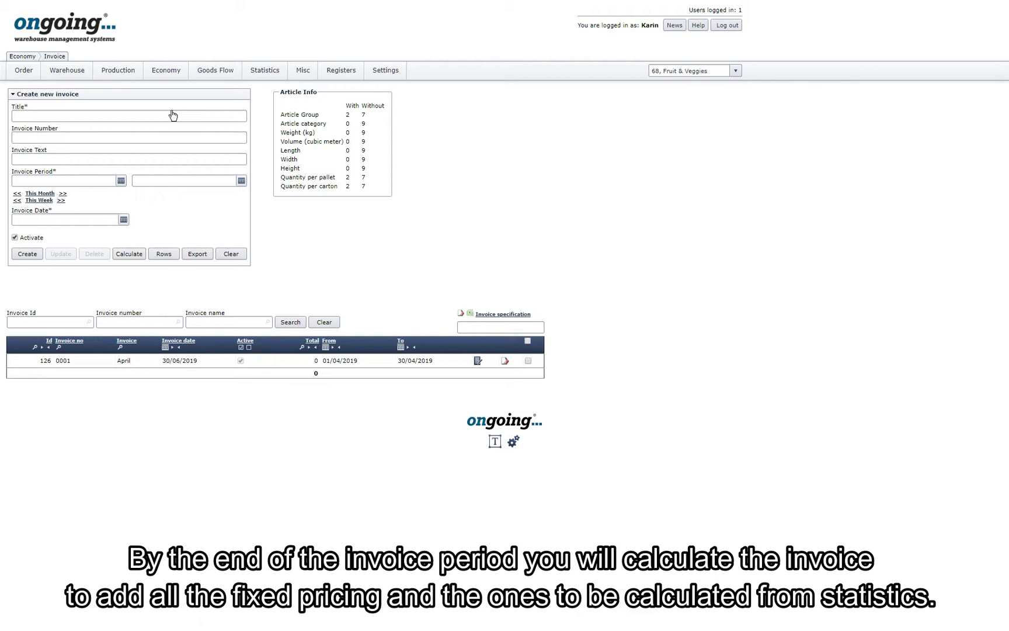
click(171, 117)
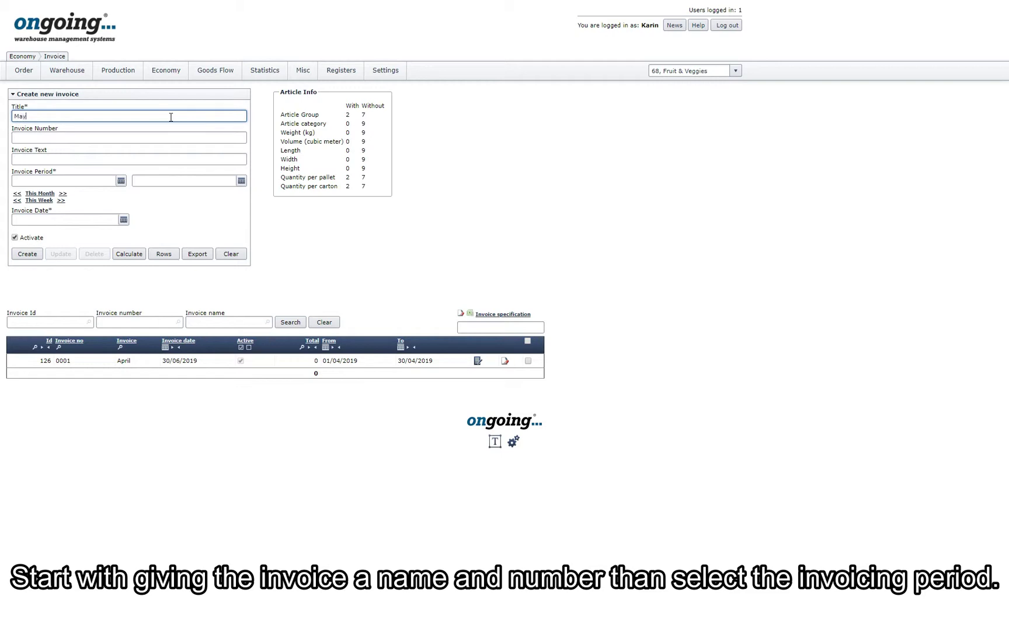
click(111, 139)
text(0002)
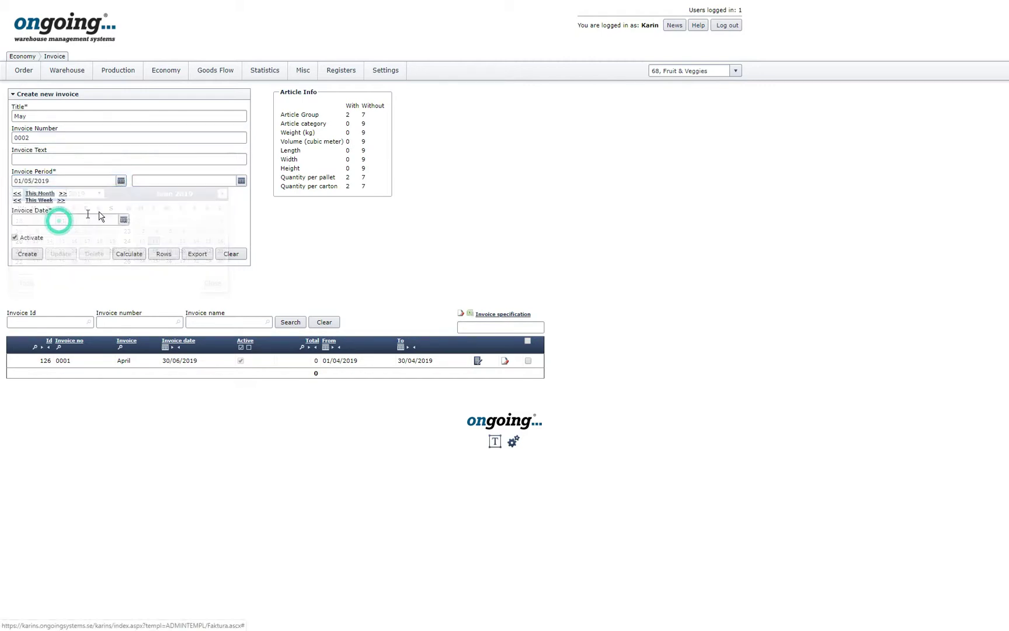
click(241, 181)
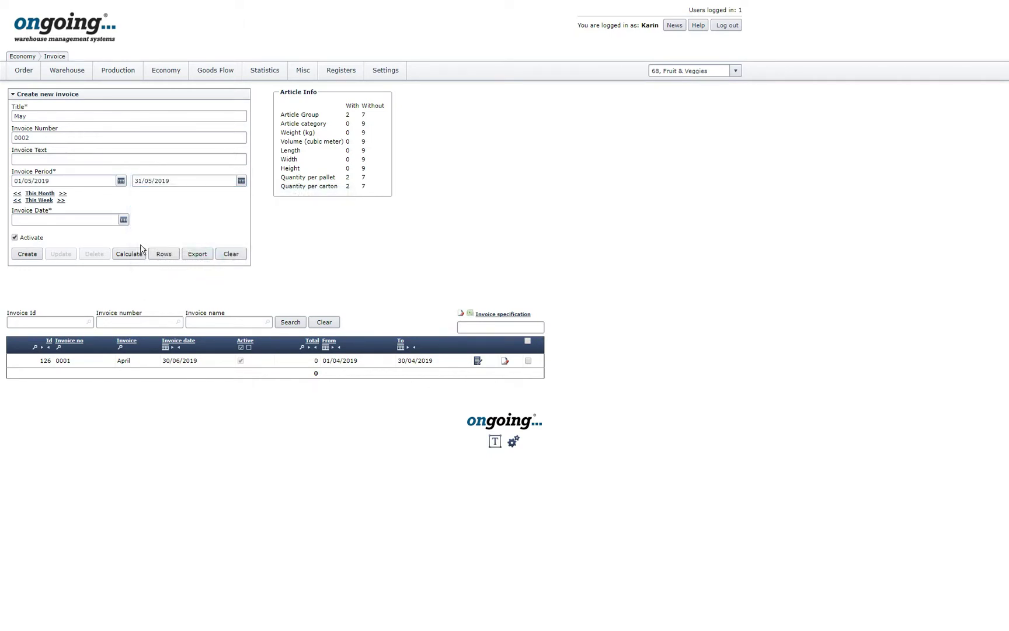
click(123, 220)
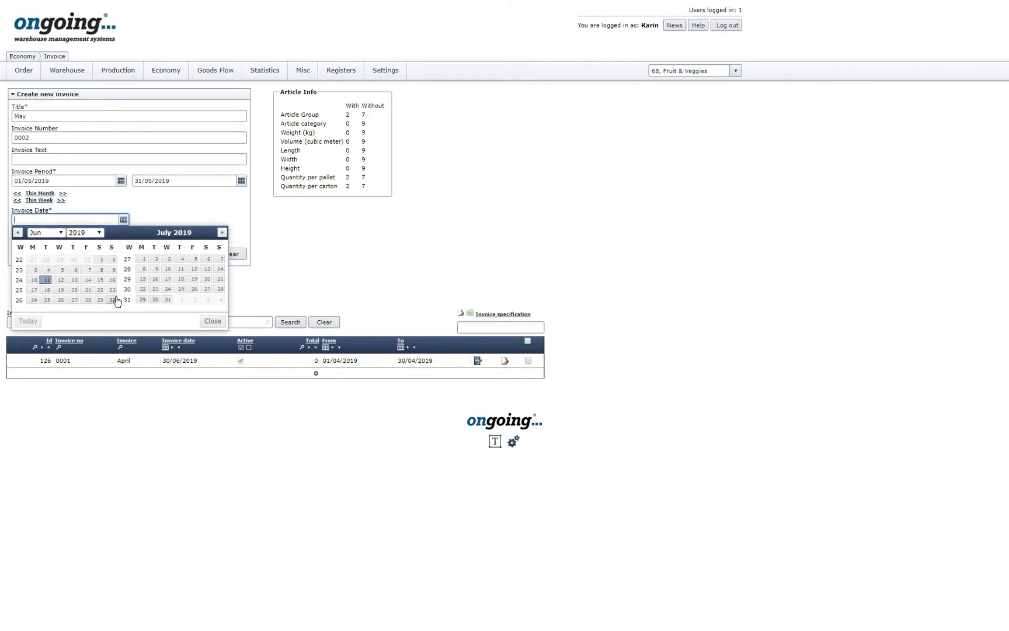
click(18, 232)
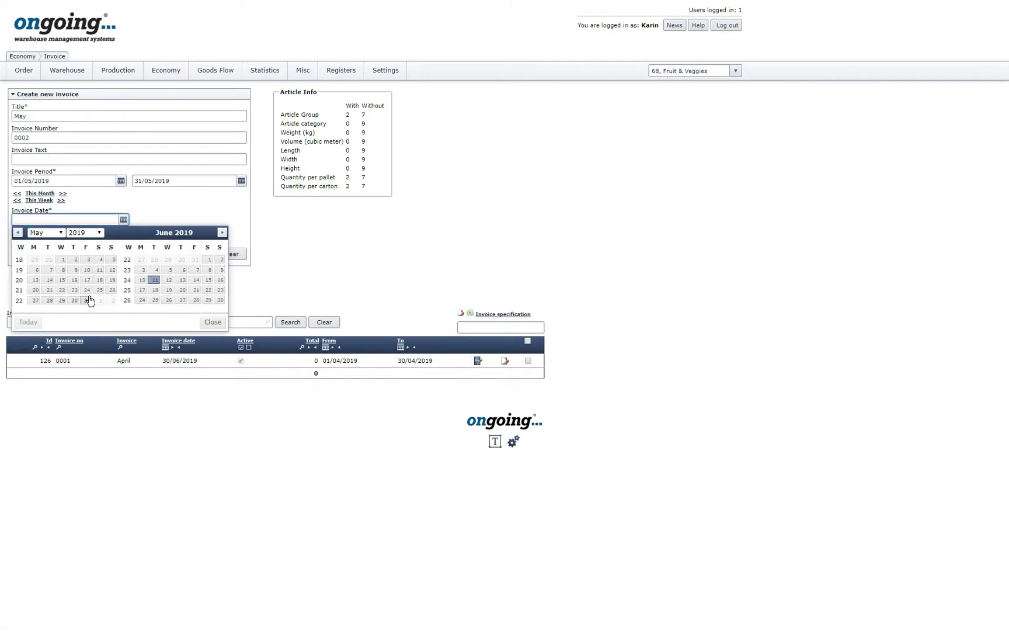
click(87, 301)
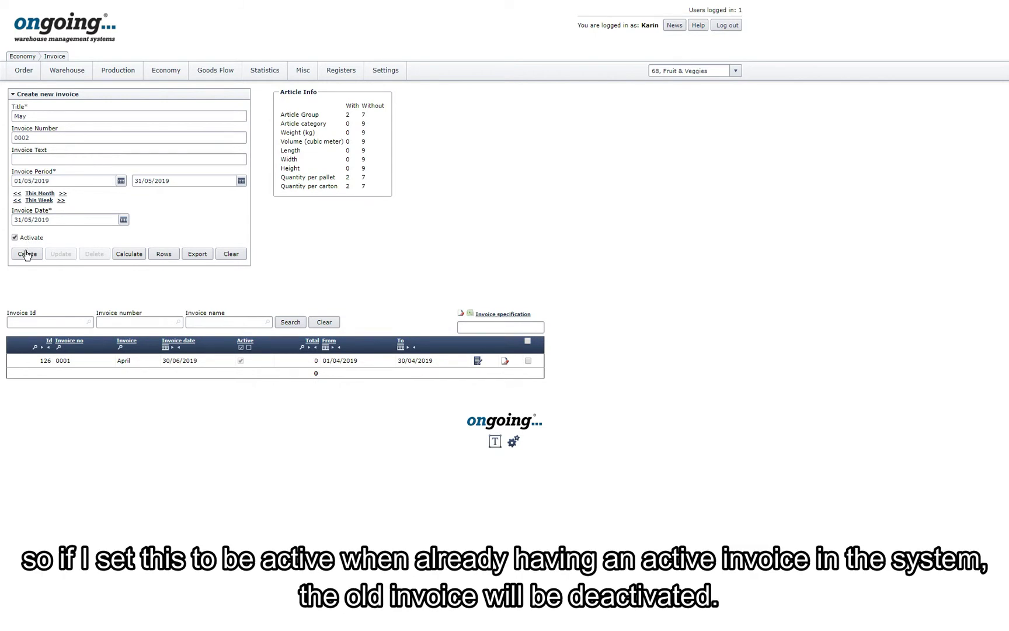
click(27, 255)
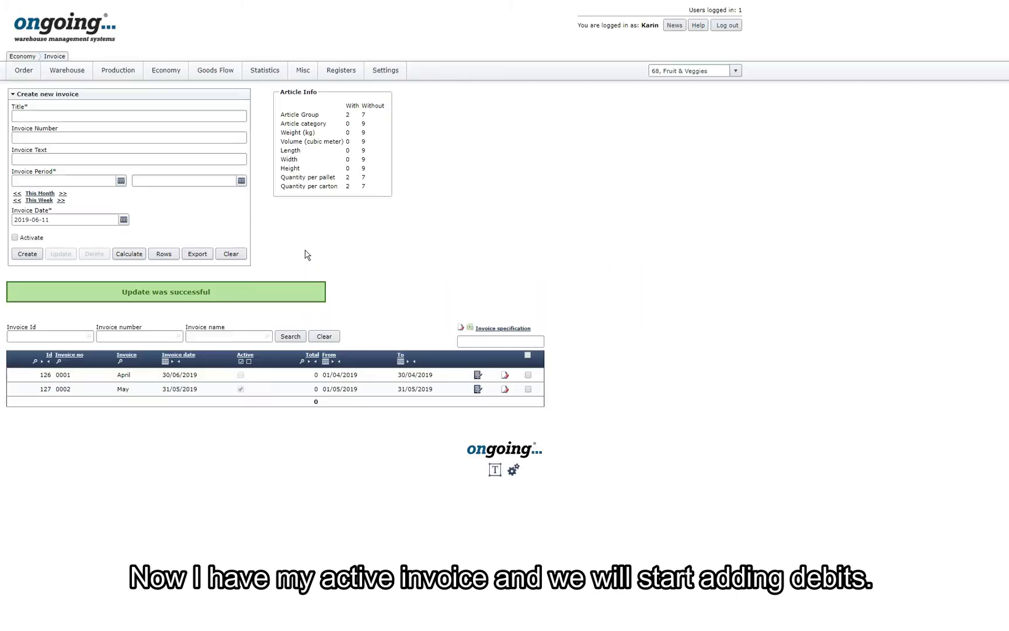
- Add a Manual Work debit to the May invoice, commented 'relabeling'
mouse_move(170, 71)
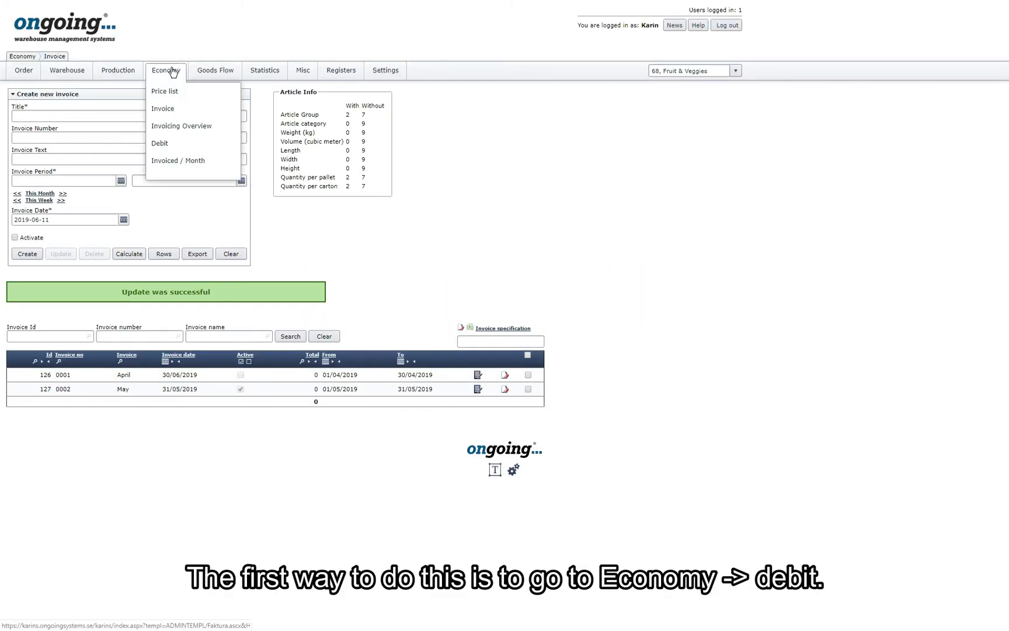
click(167, 145)
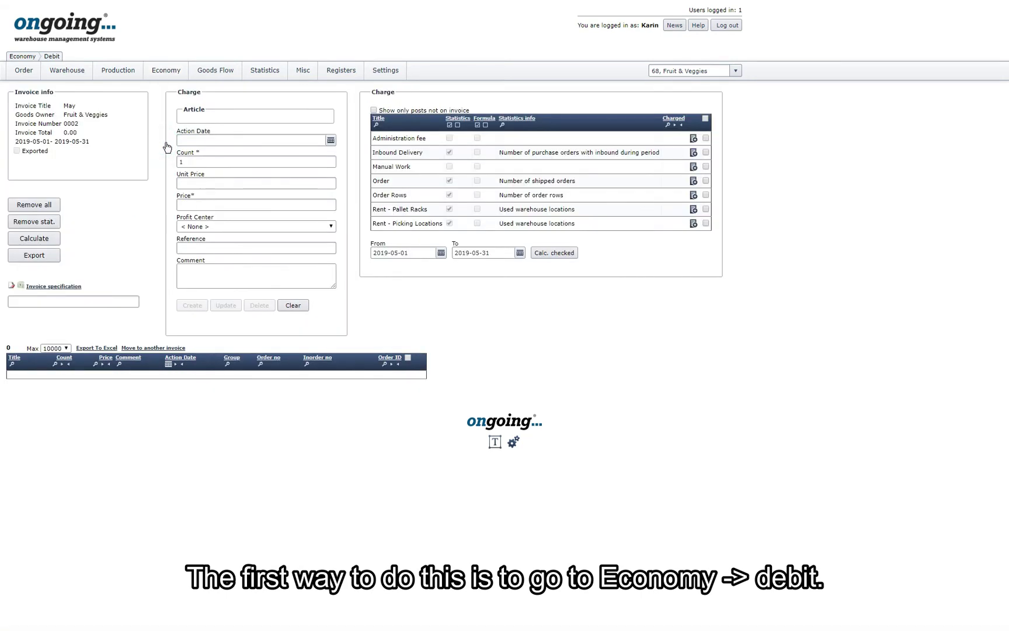
click(694, 167)
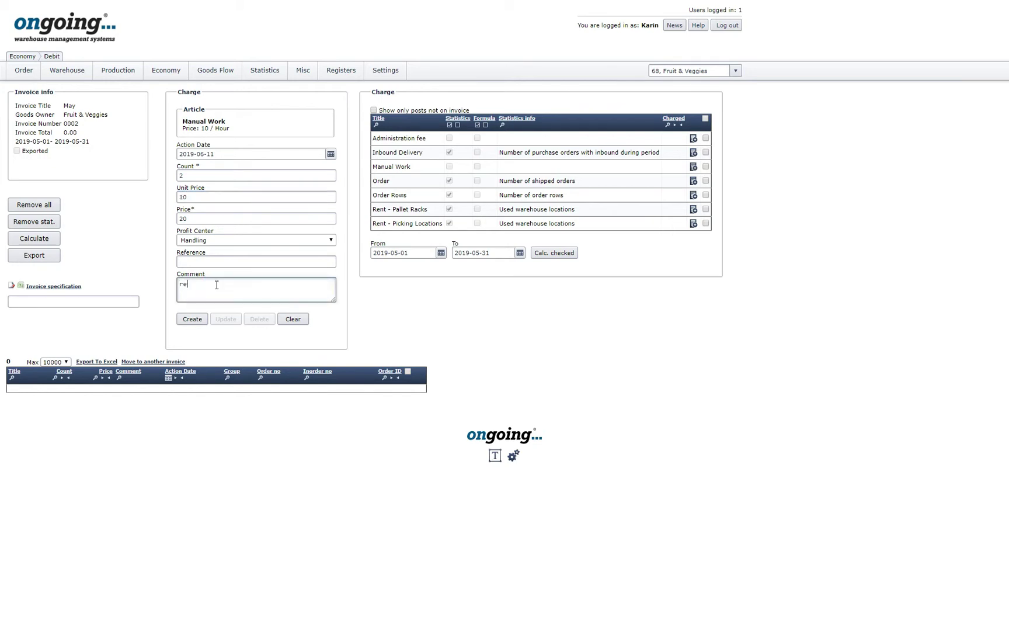
text(labeling)
click(192, 319)
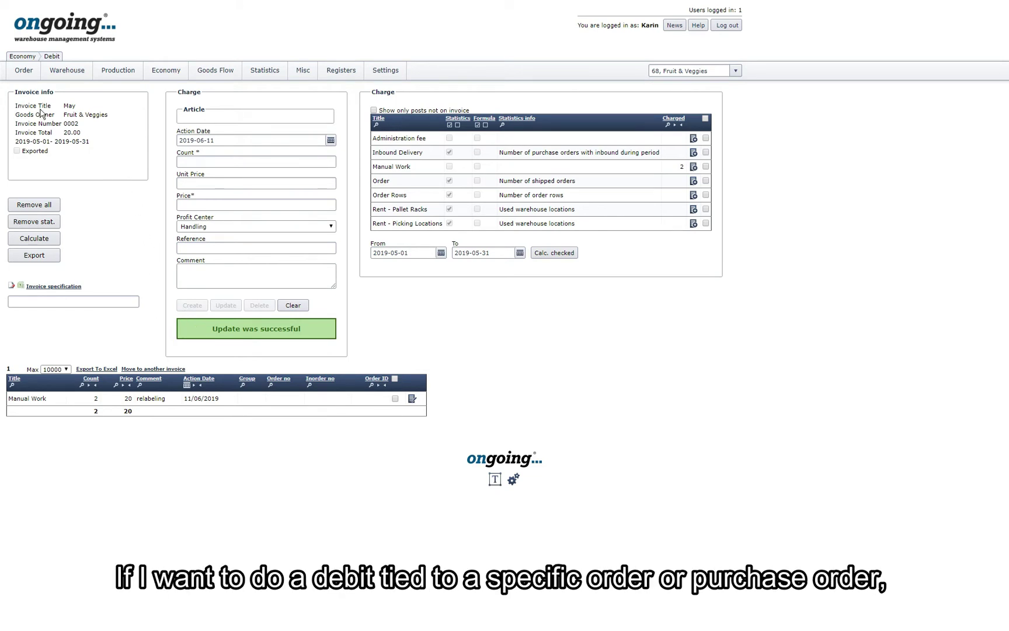
- Charge order 14860 one Manual Work unit with the comment 'repacked'
click(25, 81)
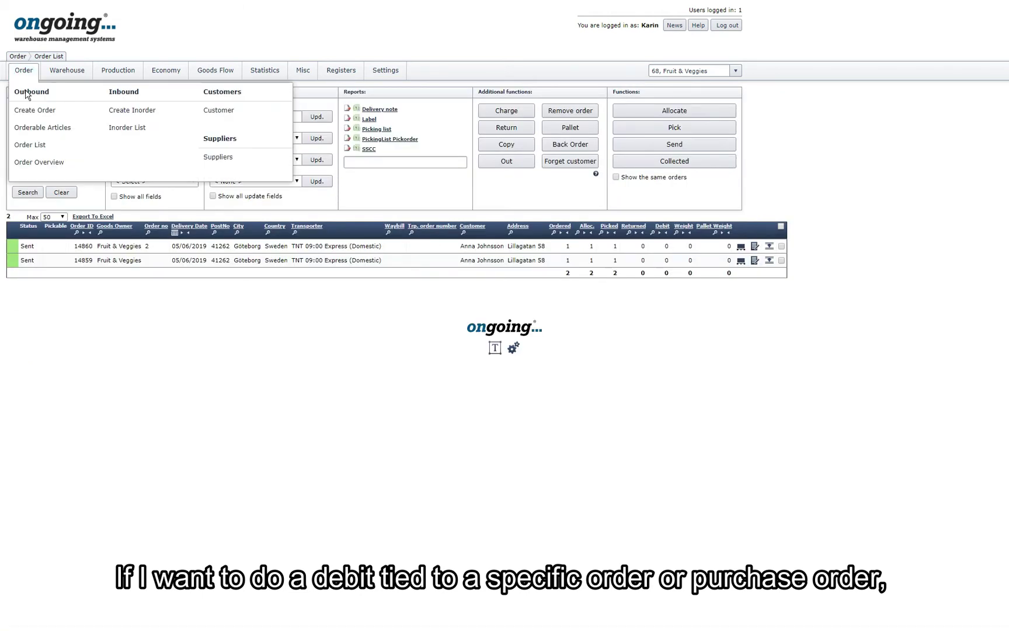
click(767, 245)
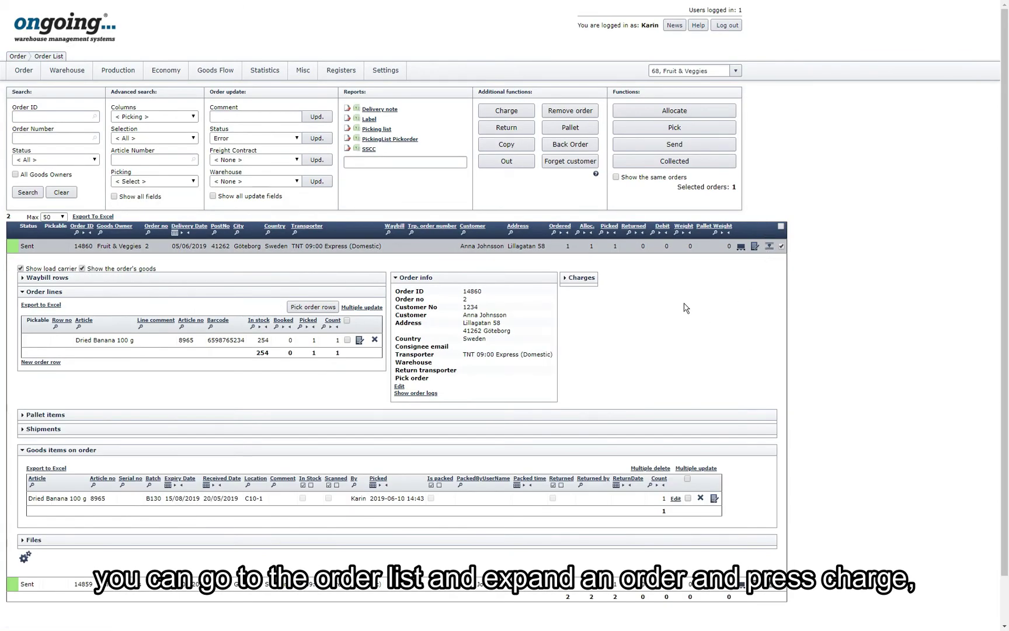
click(581, 278)
click(576, 320)
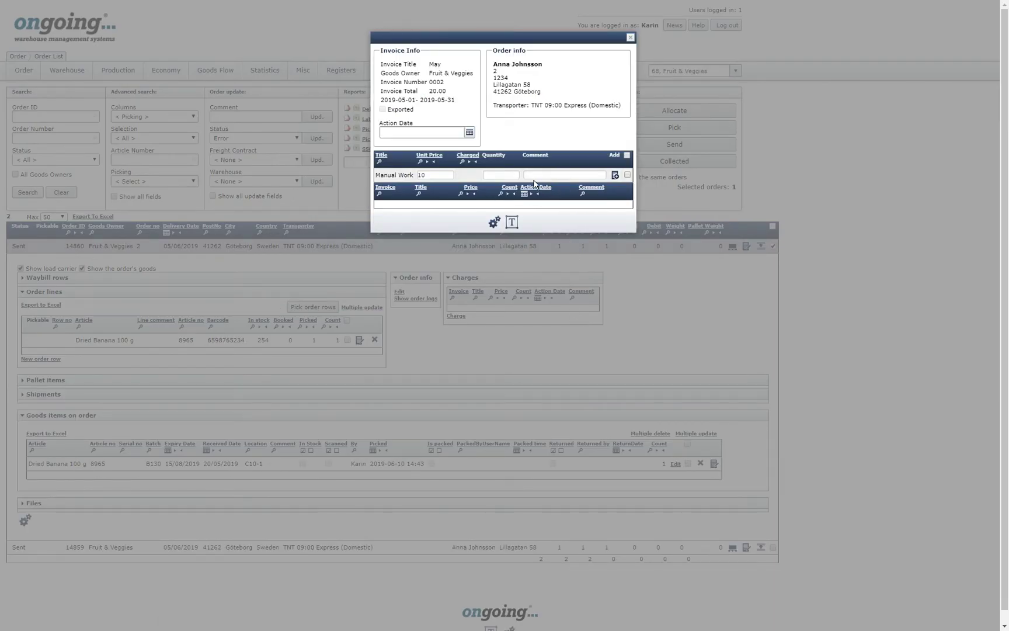
click(508, 176)
text(1)
click(547, 174)
text(repacked)
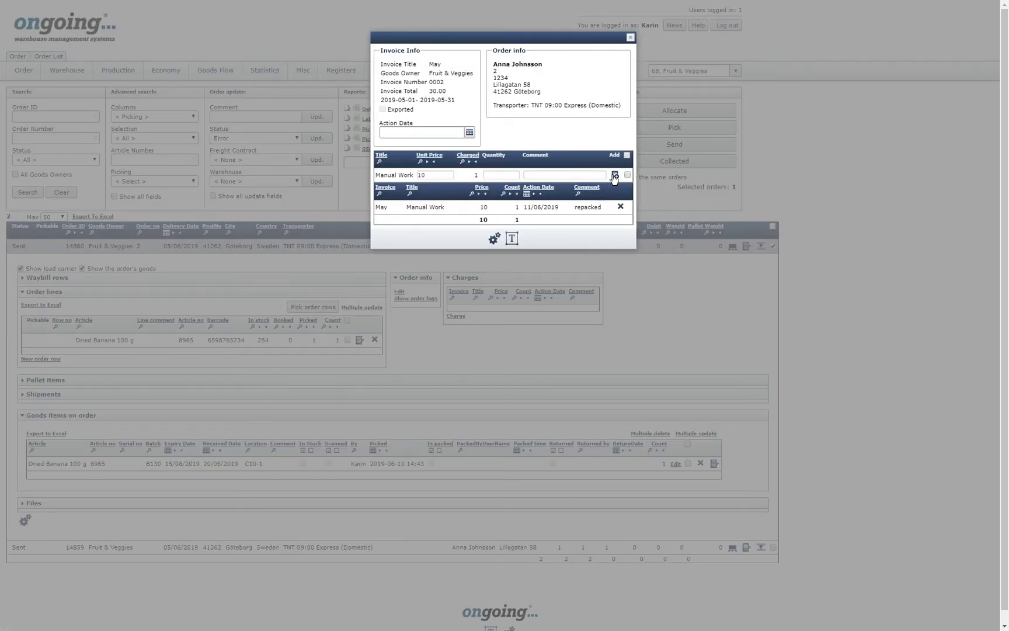
click(630, 38)
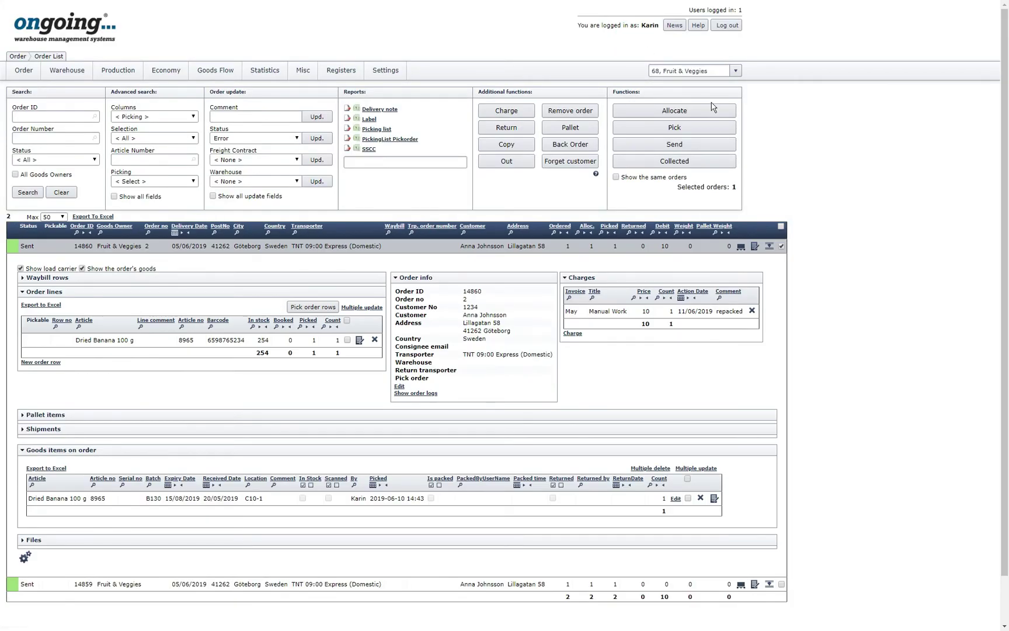
- Charge both listed orders 2 Manual Work units each for an extra package
click(769, 246)
click(781, 227)
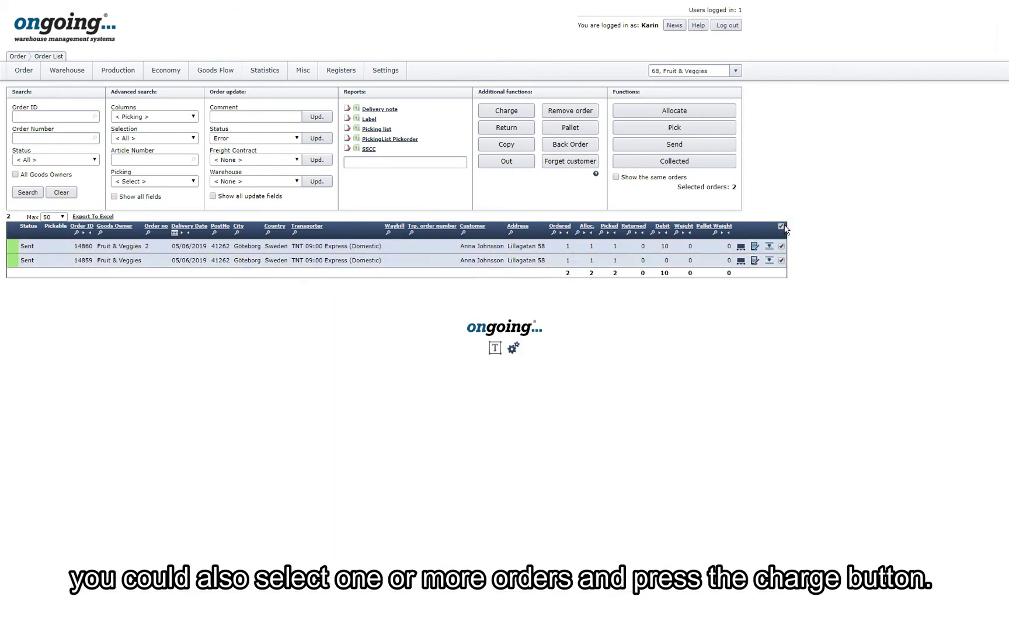
click(525, 111)
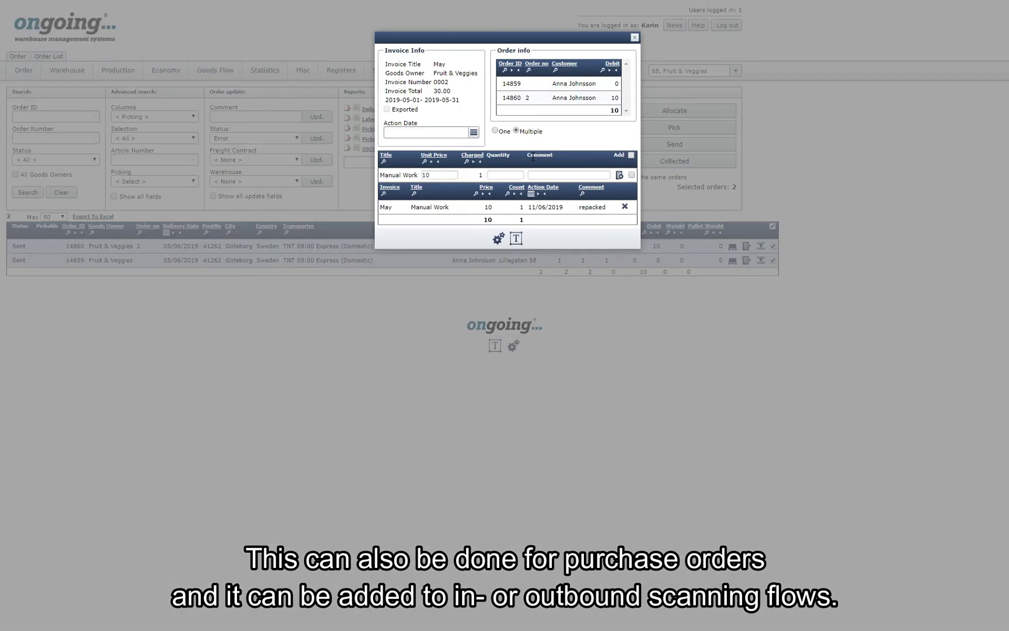
click(515, 174)
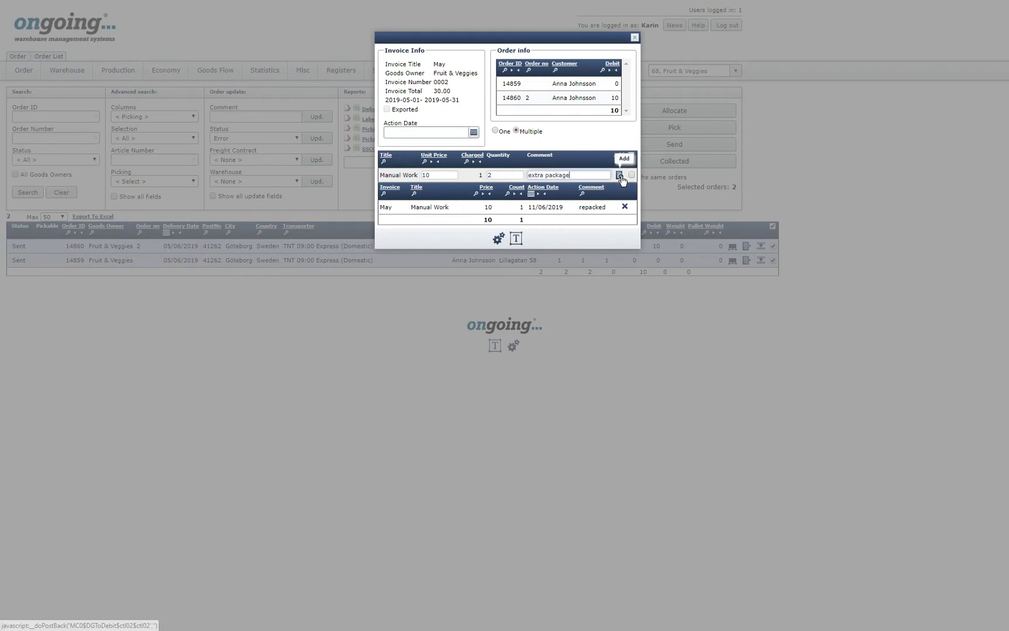
click(619, 175)
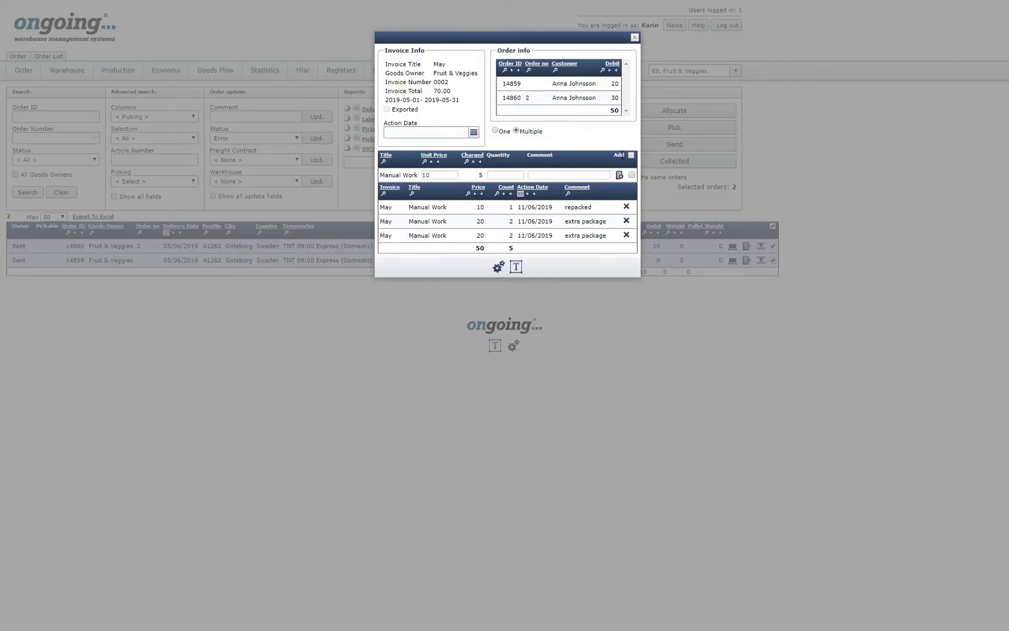
click(635, 38)
- Review the debit rows of May invoice 0002
mouse_move(166, 71)
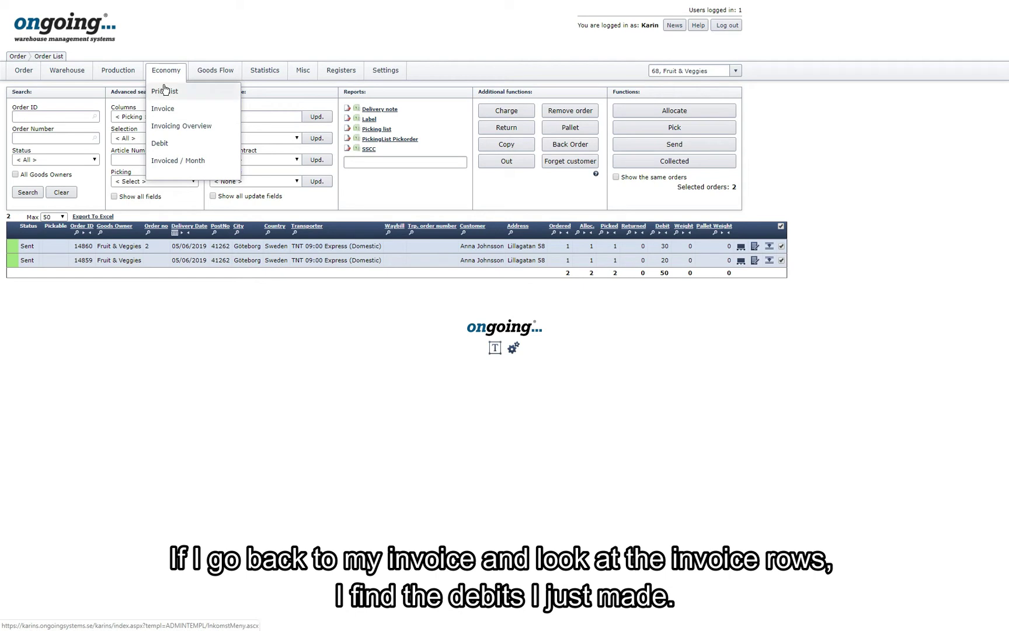
click(166, 116)
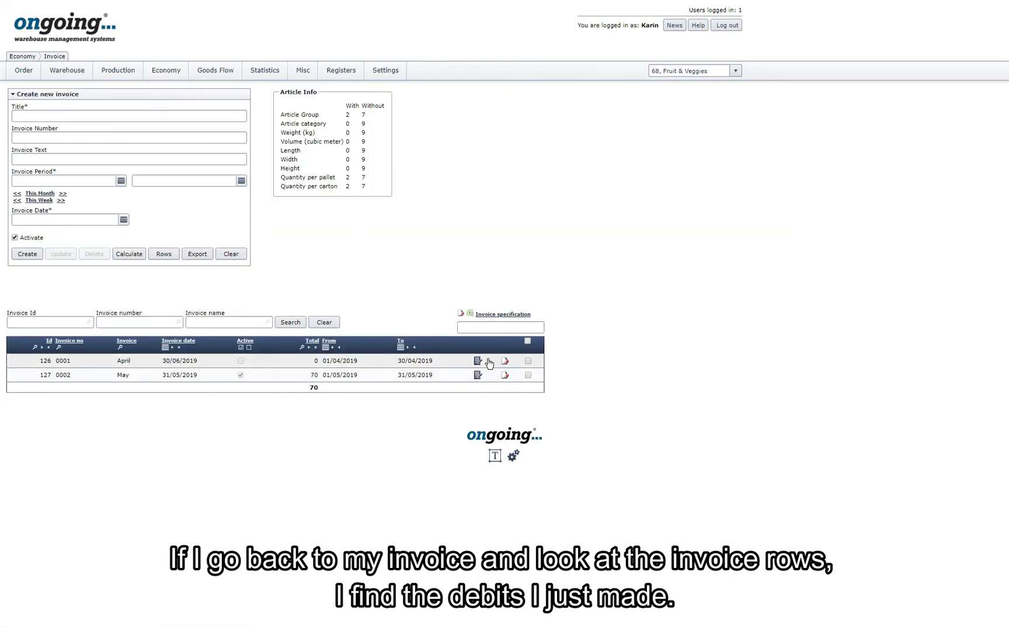
click(458, 376)
click(163, 255)
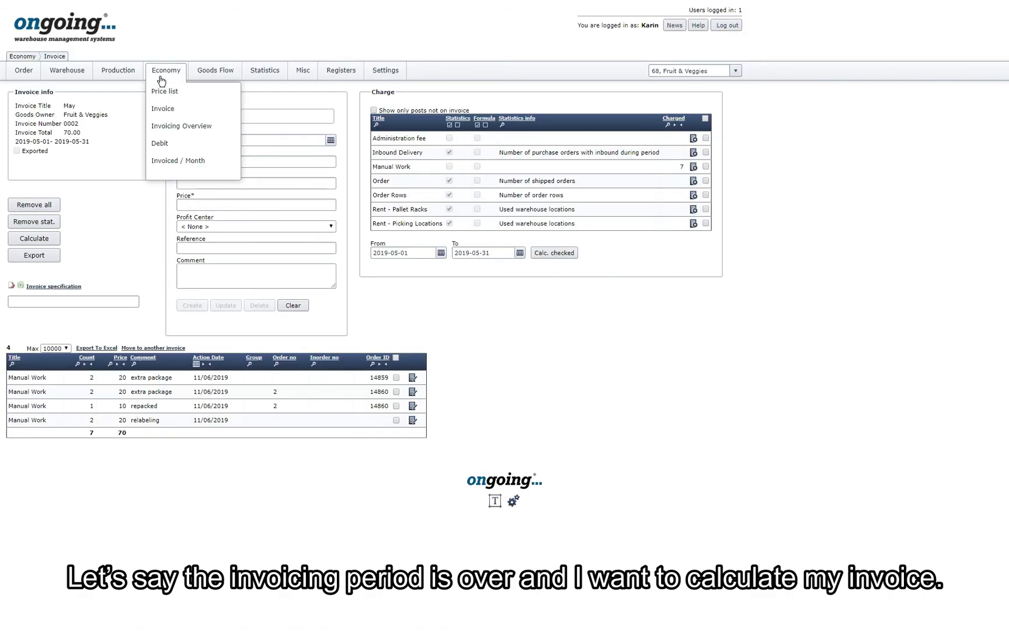
- Calculate May invoice 0002, bringing its total to 2891
click(162, 113)
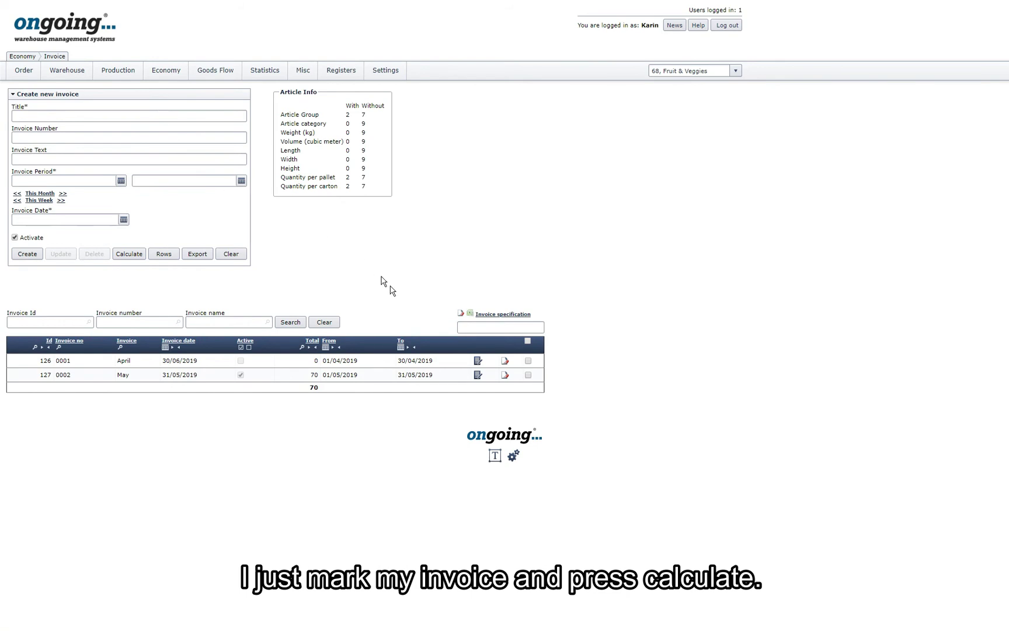
click(476, 375)
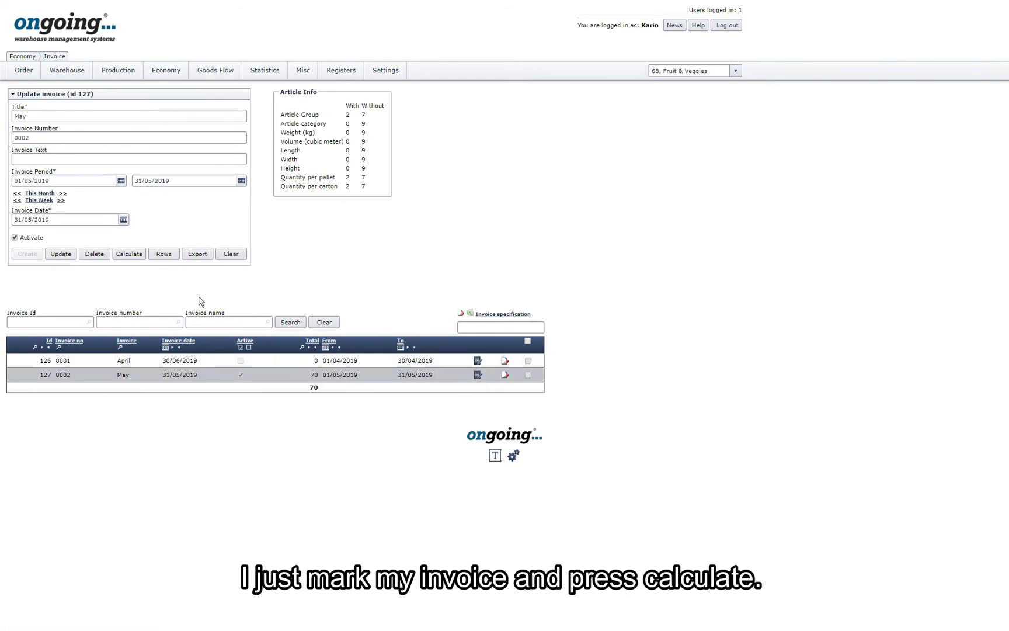
click(137, 257)
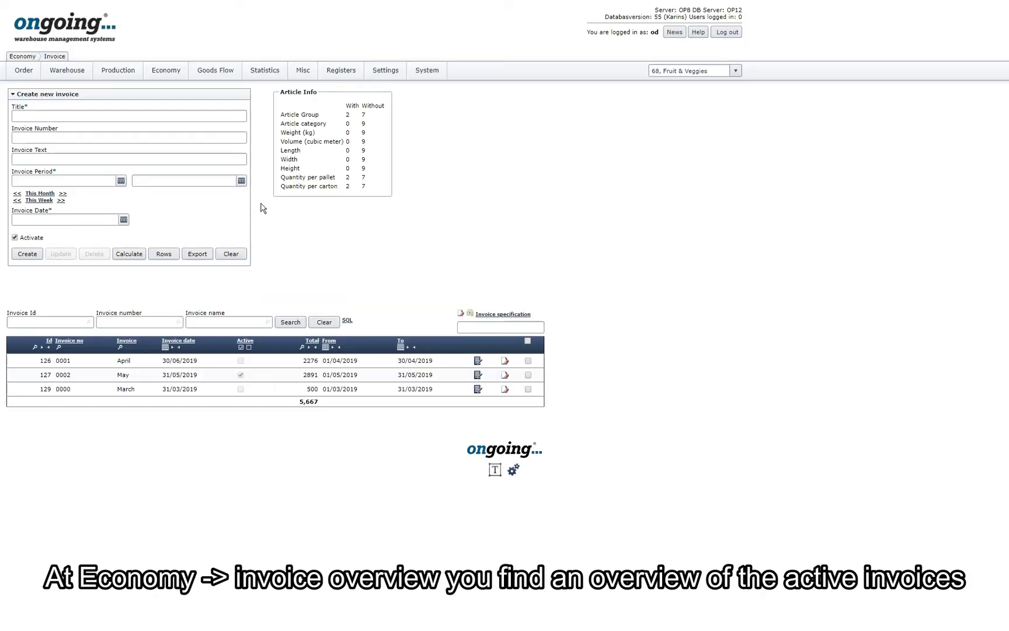
- Review the invoicing overview, then show Invoiced / Month totals for the Handling profit centre
mouse_move(169, 82)
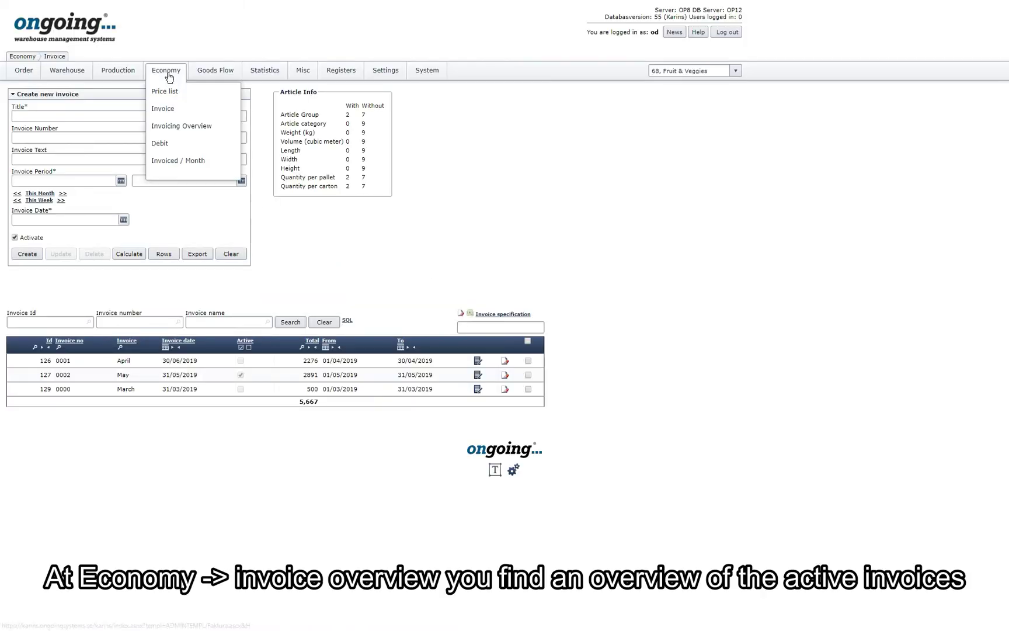
click(175, 126)
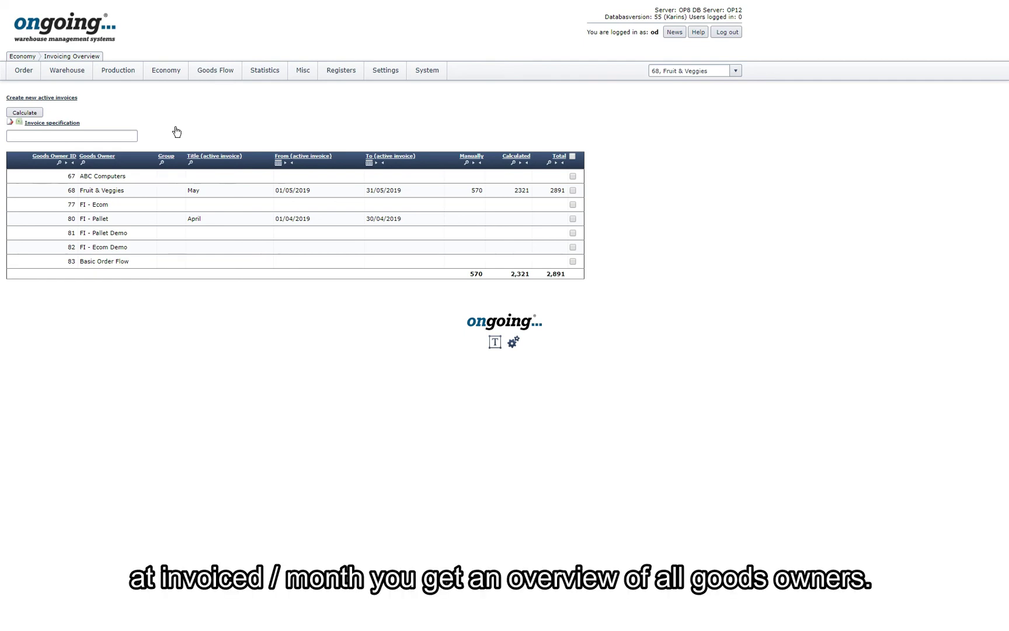
mouse_move(171, 82)
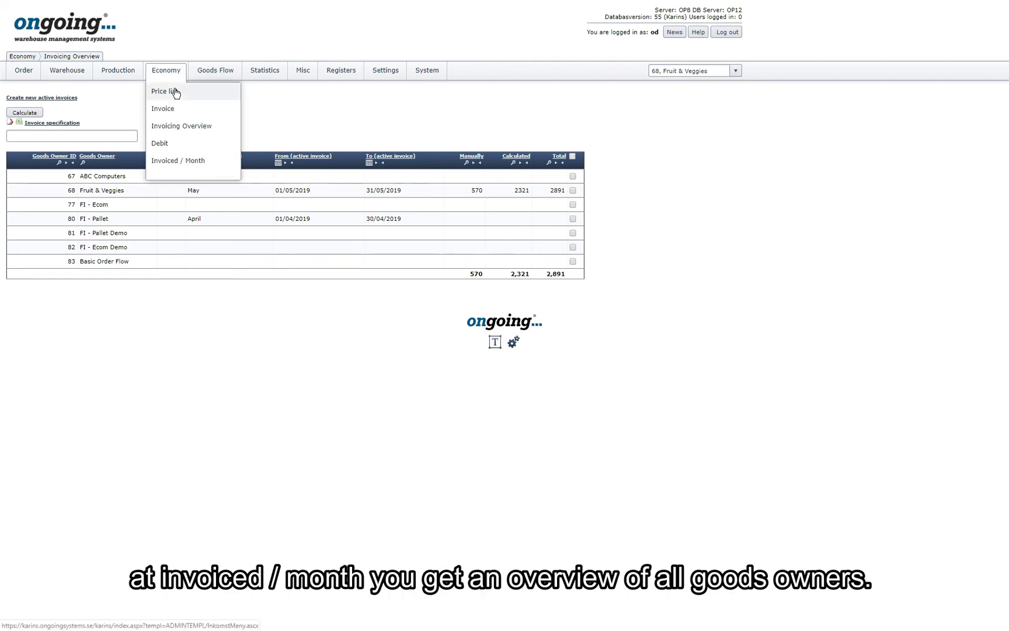
click(183, 163)
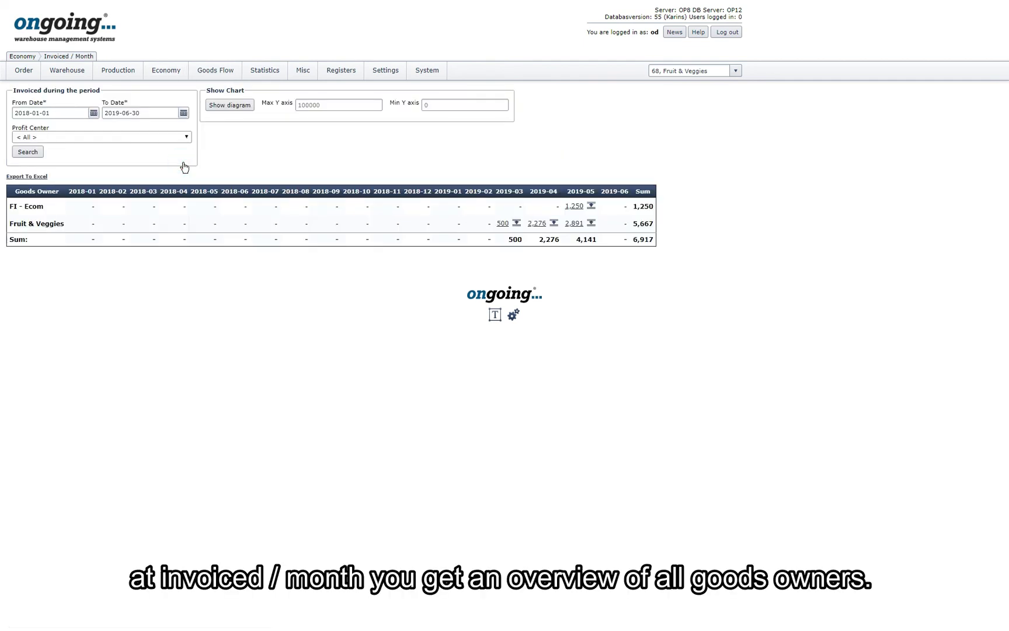
click(173, 139)
click(120, 165)
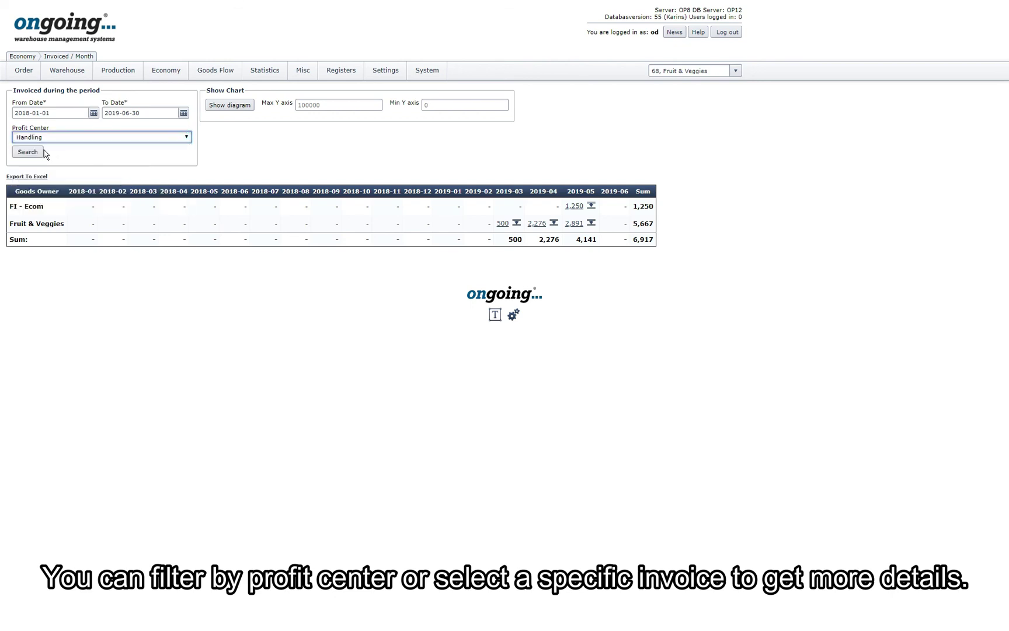
click(28, 152)
- Show Invoiced / Month totals across all profit centres, totalling 6,917
click(65, 137)
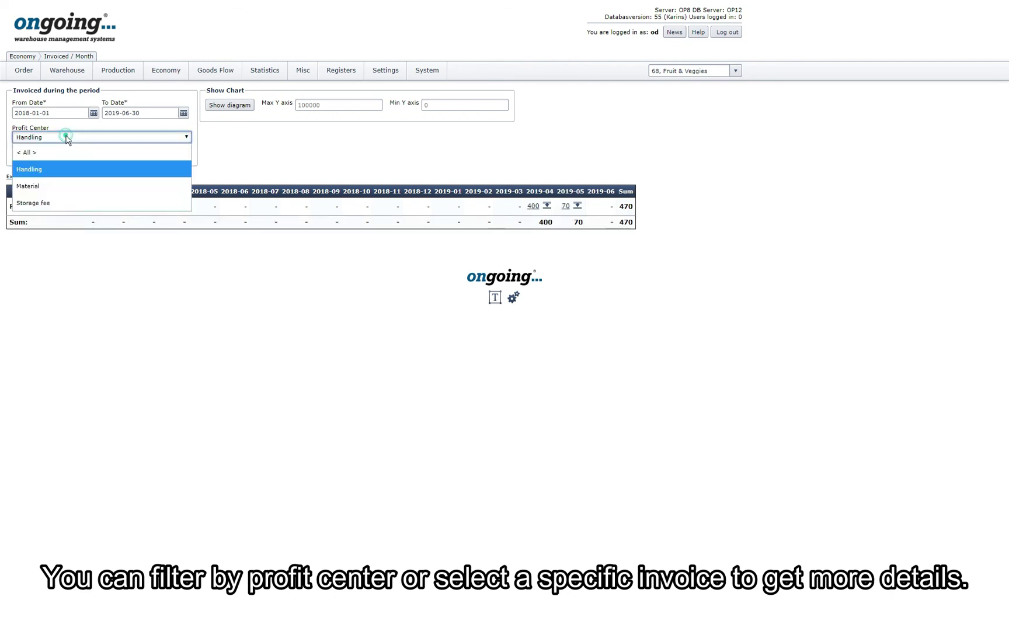
click(50, 151)
click(35, 154)
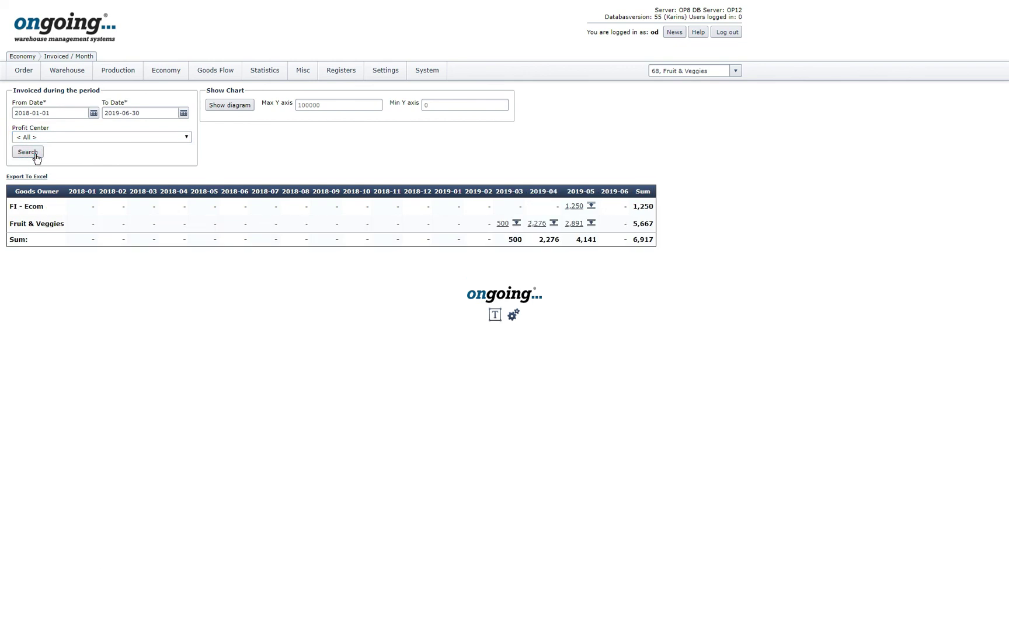